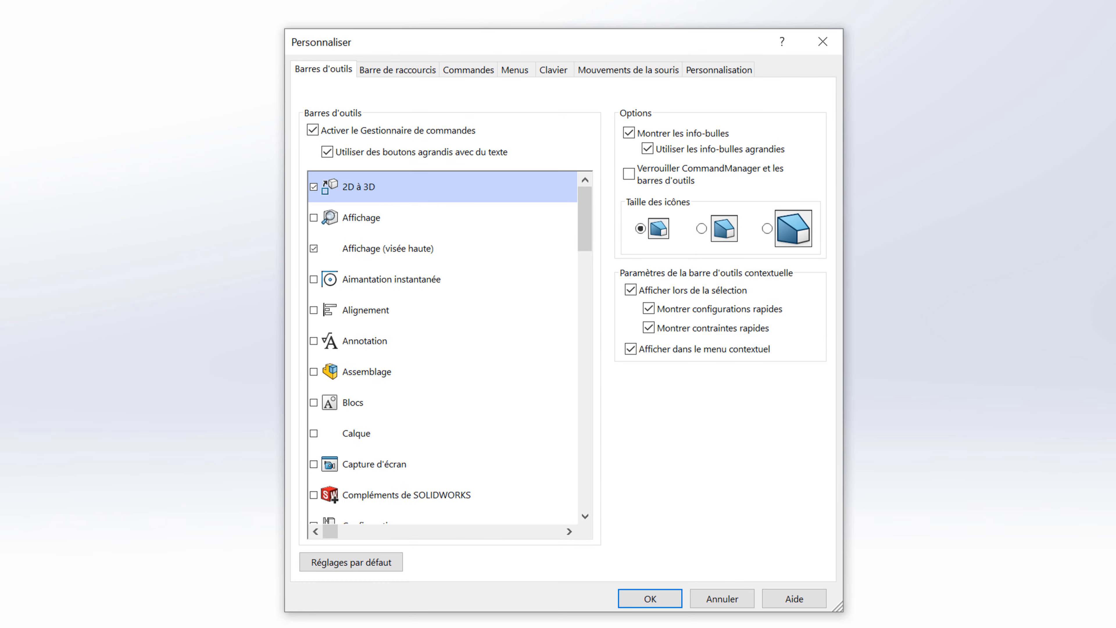
# Step: Customize the heads-up view toolbar by adding the pan-view and Rotation de la vue commands from the Affichage category, and accept the changes
pyautogui.click(464, 229)
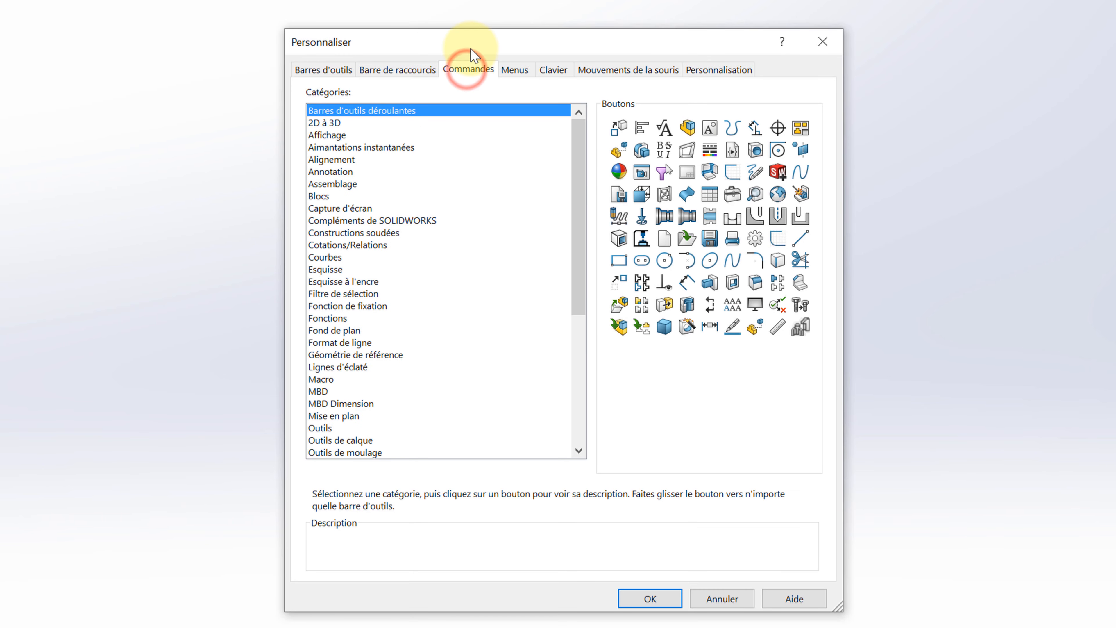
pyautogui.click(330, 136)
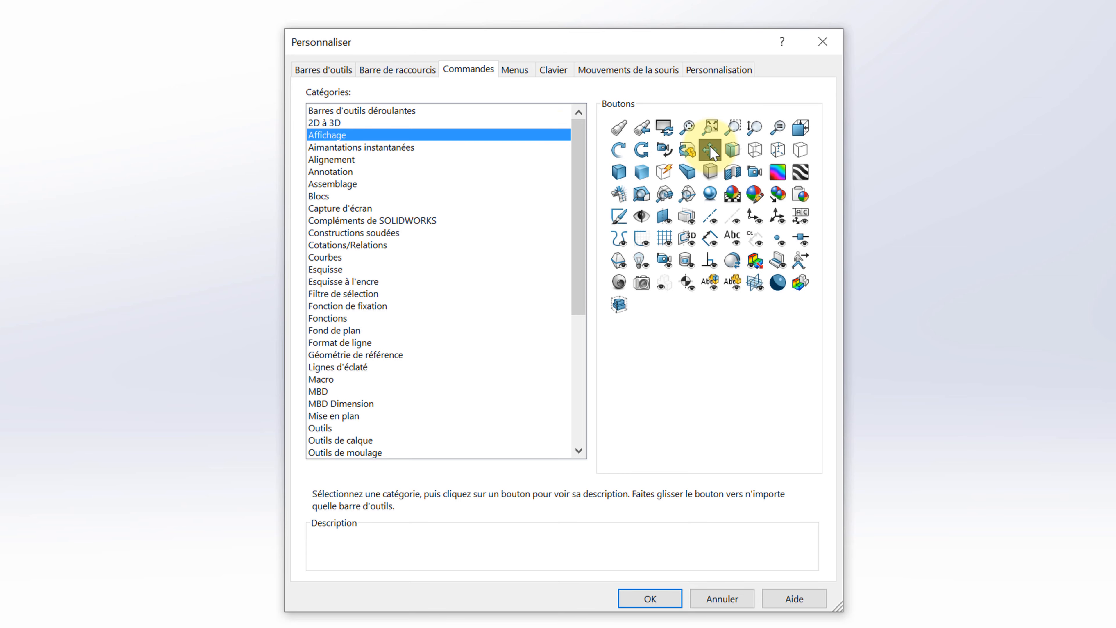
pyautogui.moveTo(711, 152); pyautogui.dragTo(709, 0)
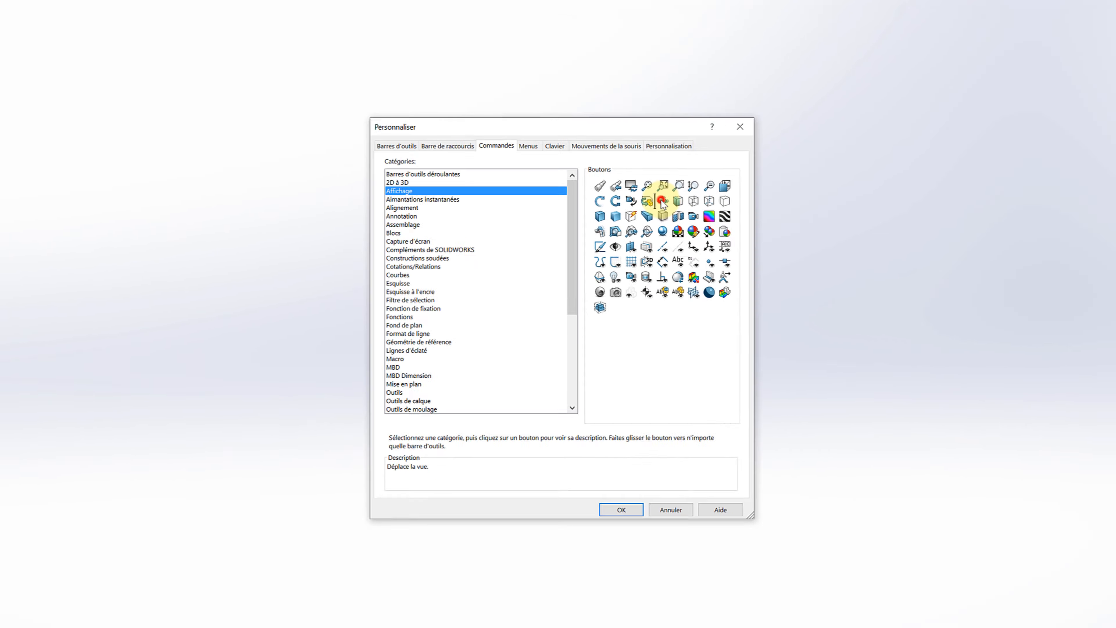
pyautogui.moveTo(633, 155); pyautogui.dragTo(583, 63)
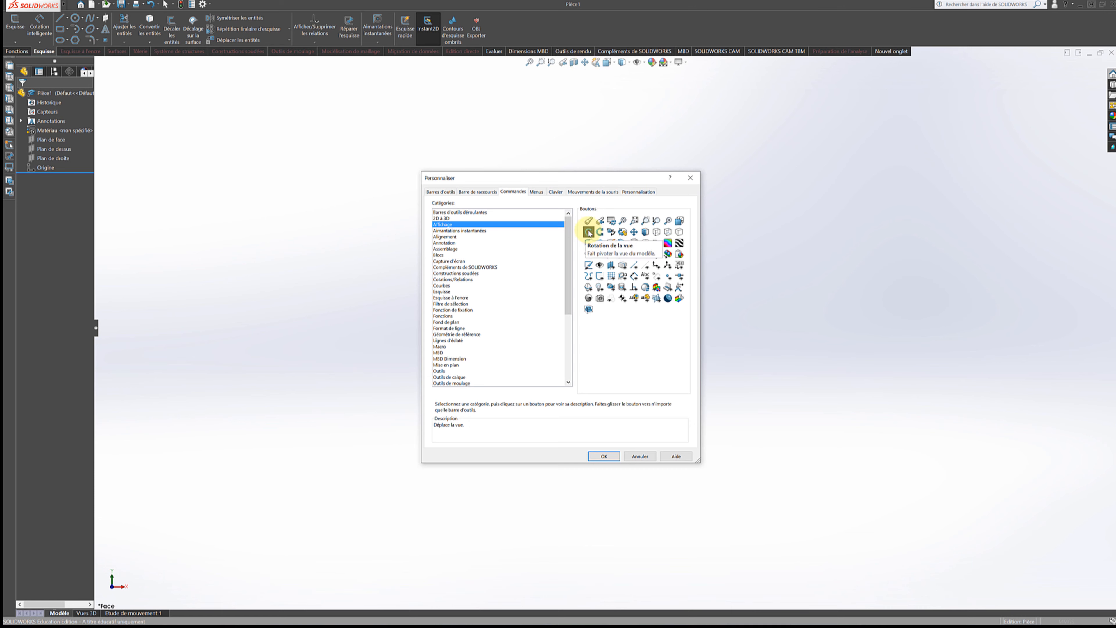
pyautogui.moveTo(588, 231); pyautogui.dragTo(589, 64)
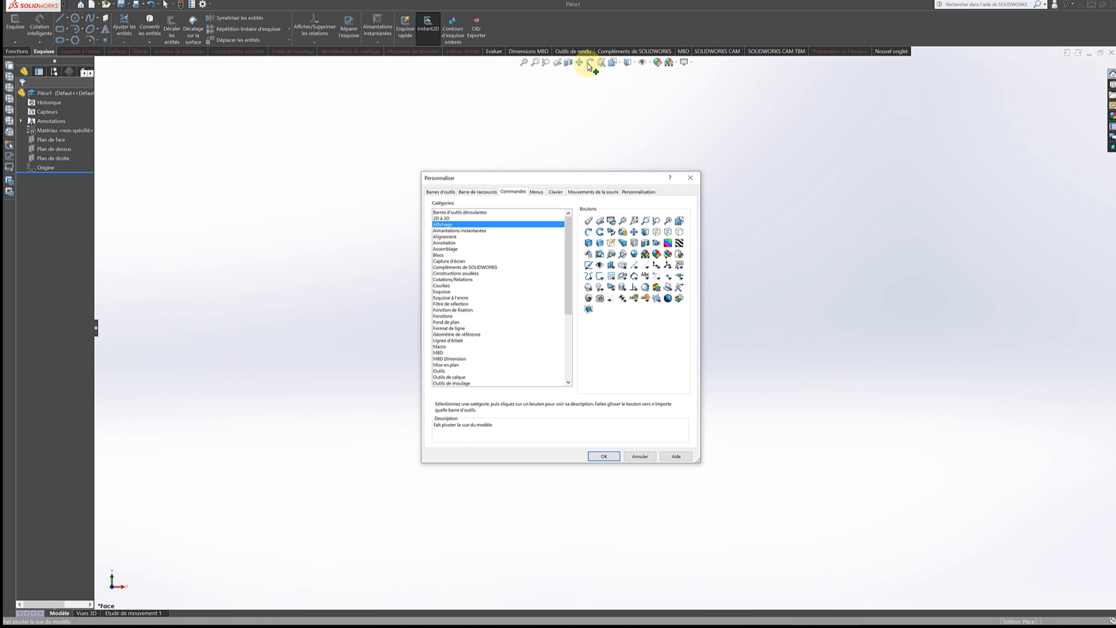
pyautogui.click(603, 457)
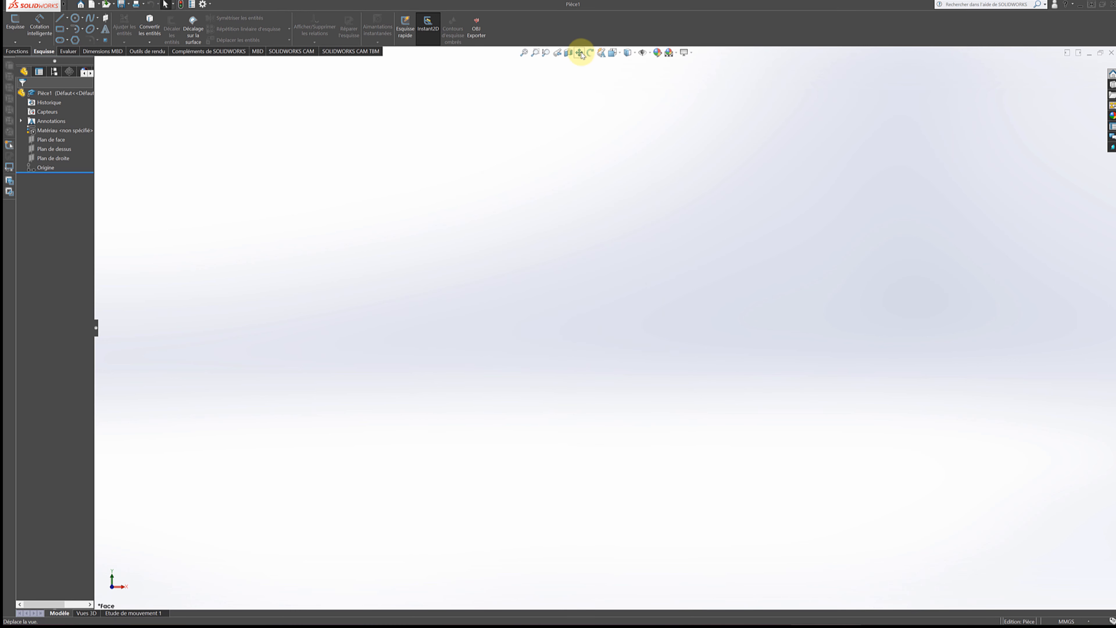
# Step: Start a new sketch on the Plan de dessus
pyautogui.click(15, 23)
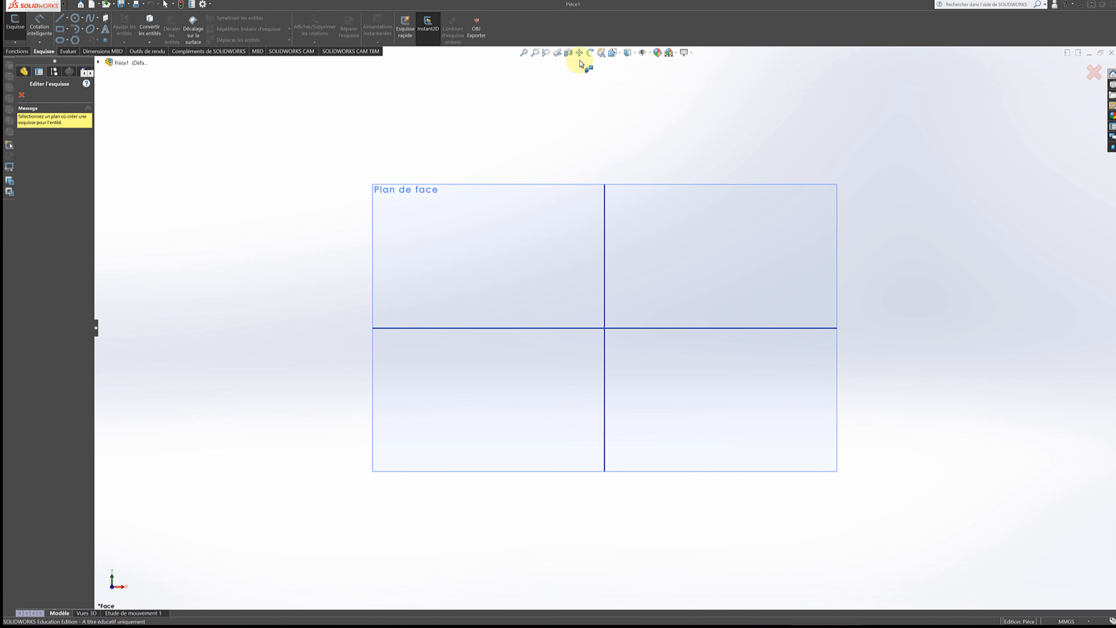
pyautogui.click(590, 53)
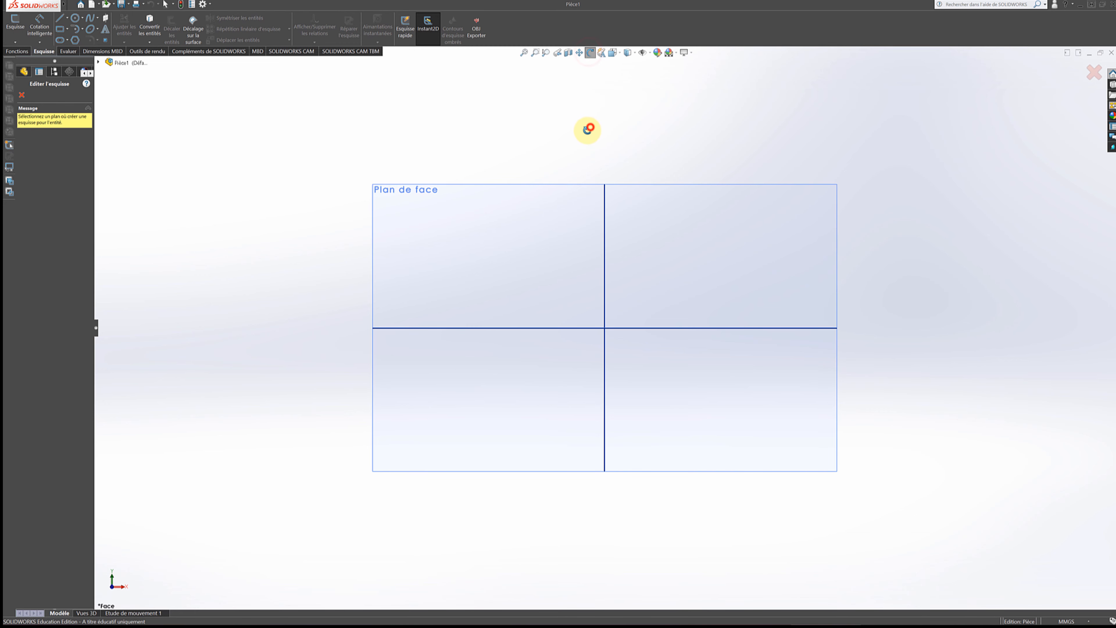
pyautogui.moveTo(589, 129); pyautogui.dragTo(573, 167)
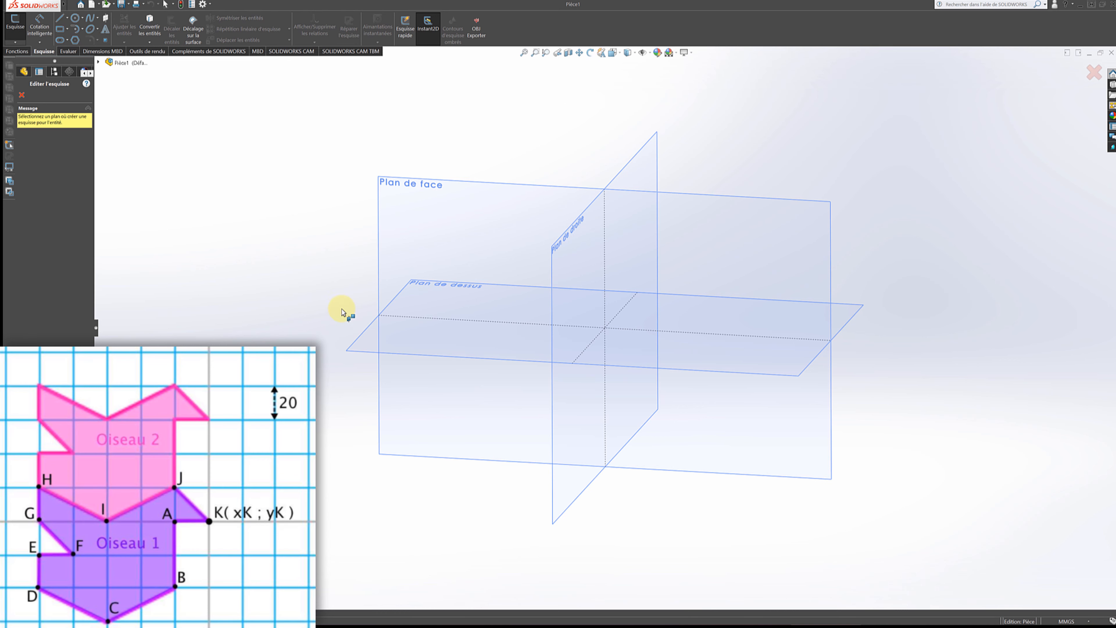
pyautogui.click(361, 345)
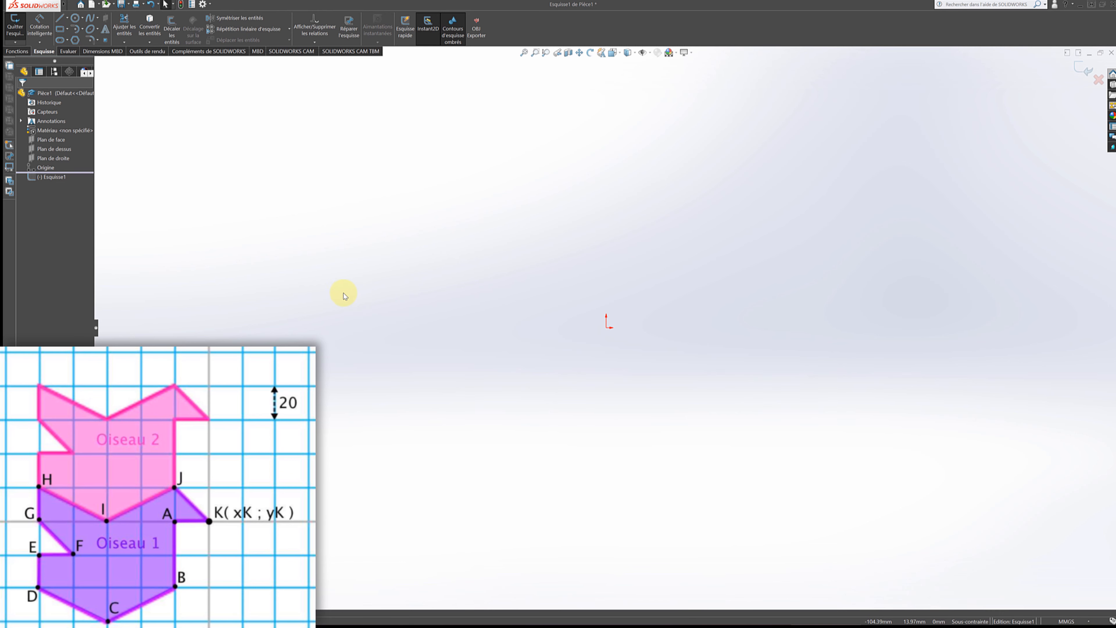
# Step: Sketch bird outline segments C-D-E-F-G-H, starting level with the origin and about 28 mm away, with D, E, G and H vertically above the origin
pyautogui.click(60, 19)
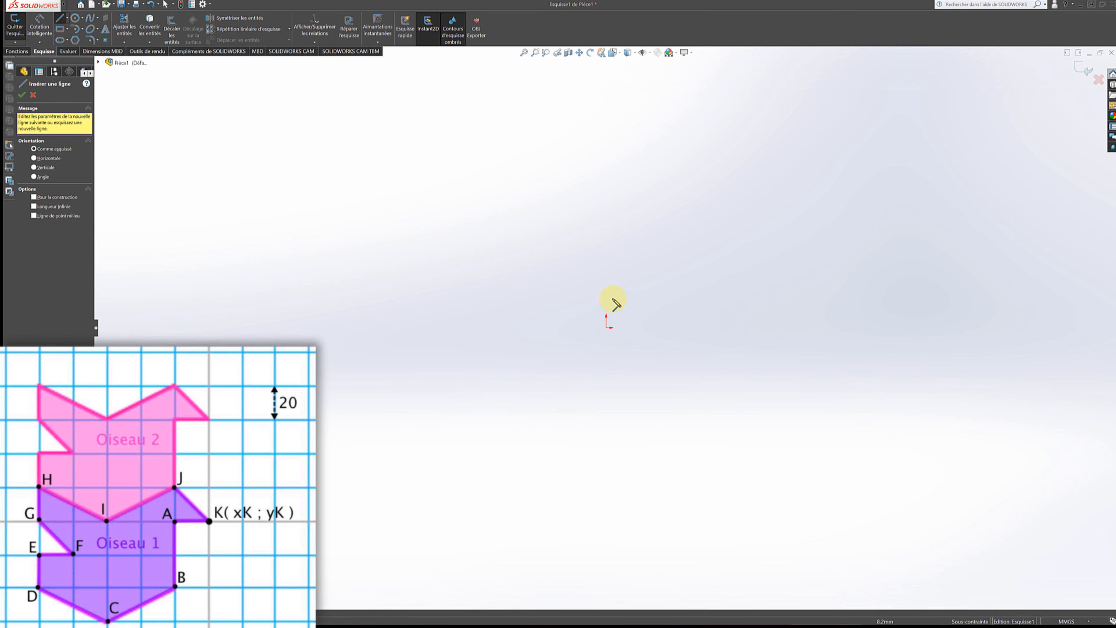
pyautogui.click(677, 328)
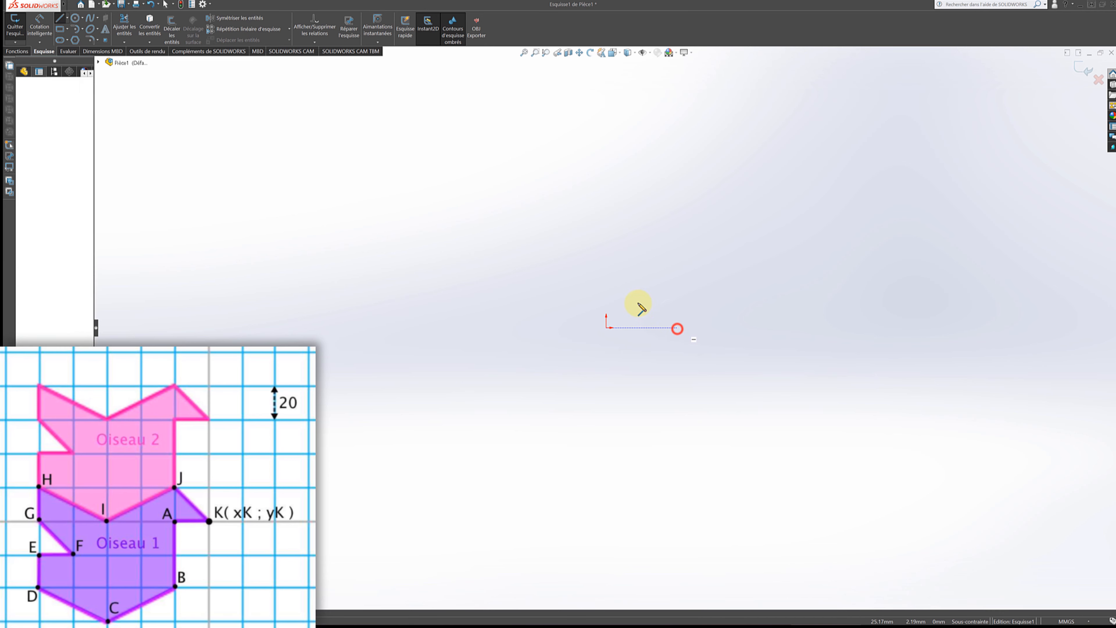
pyautogui.click(606, 292)
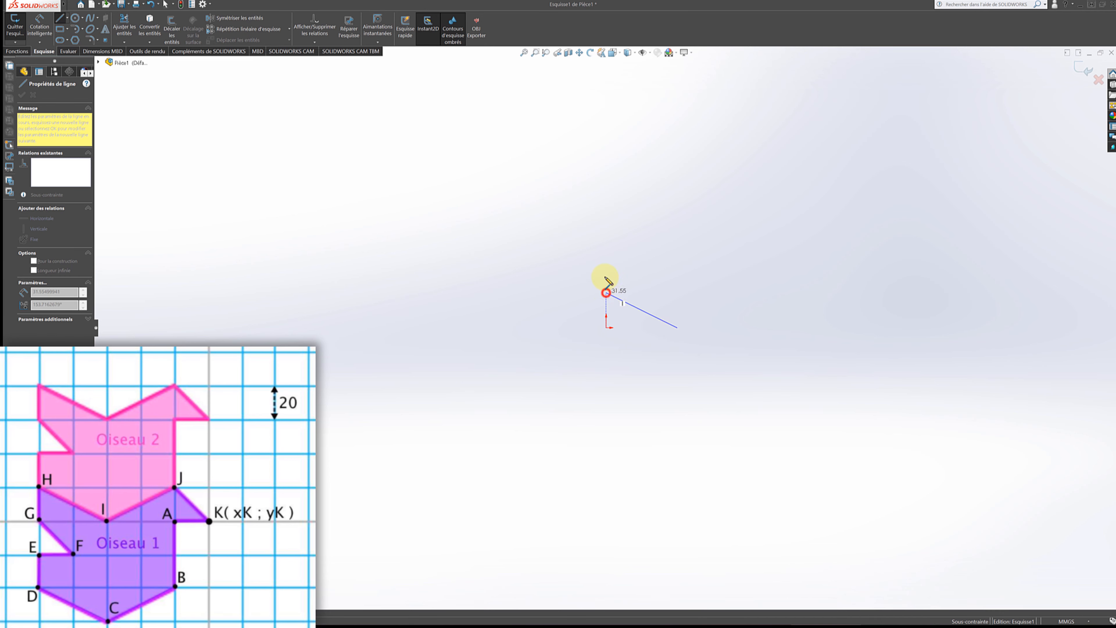
pyautogui.click(606, 259)
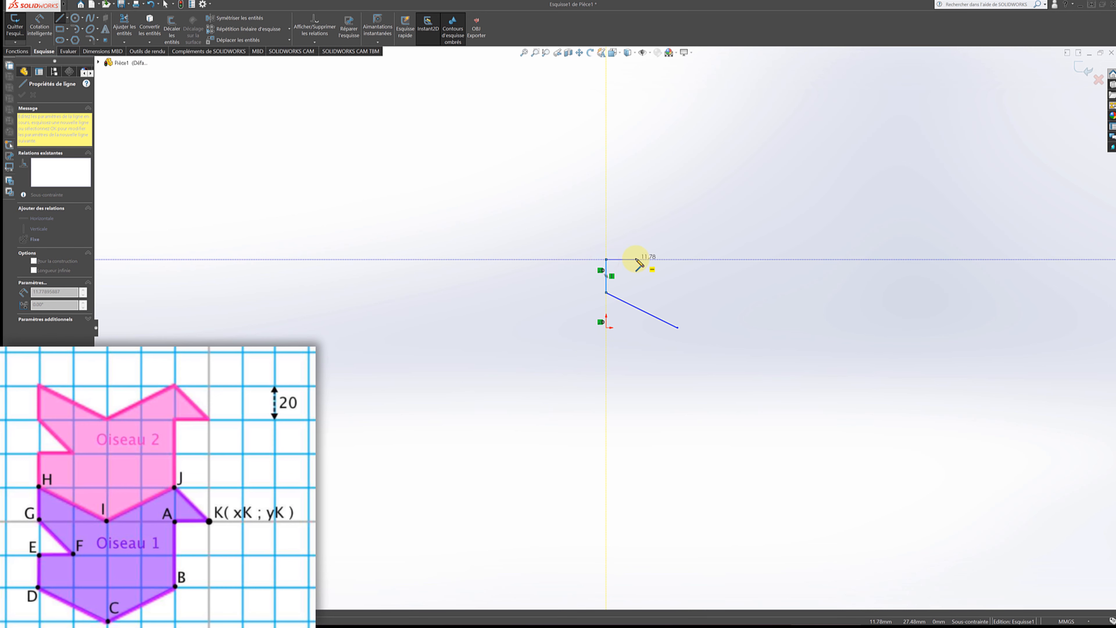
pyautogui.click(636, 259)
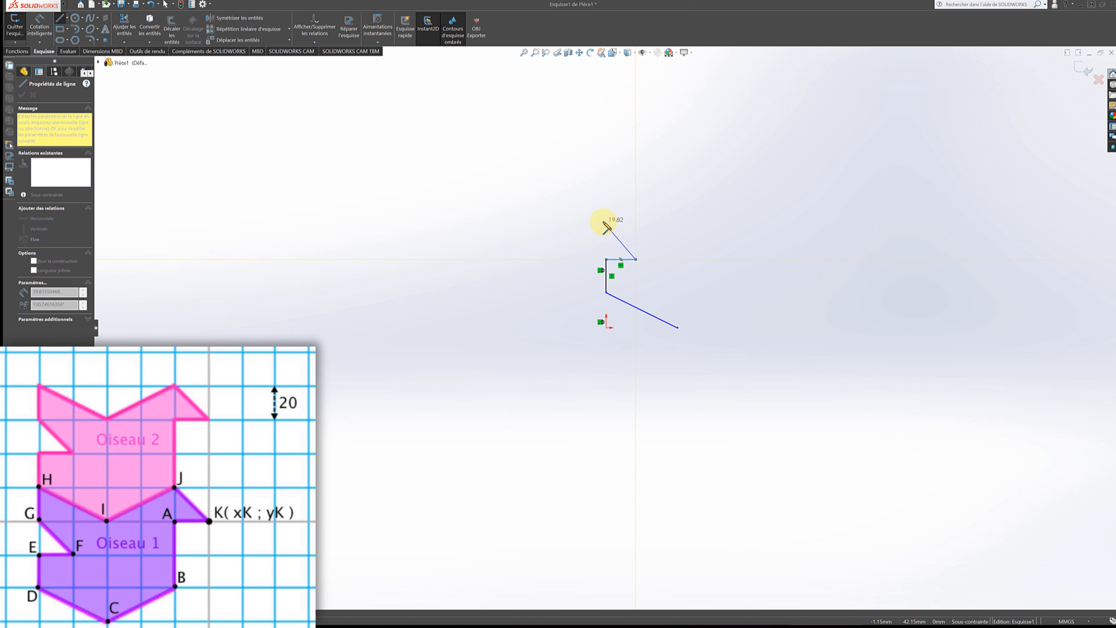
pyautogui.click(607, 222)
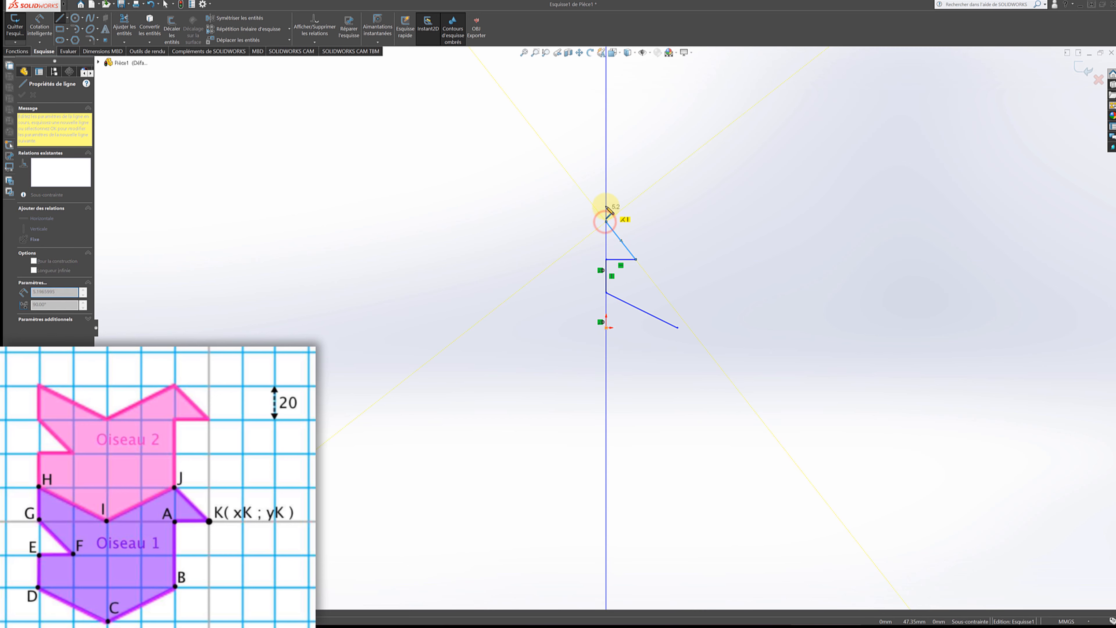
pyautogui.click(606, 182)
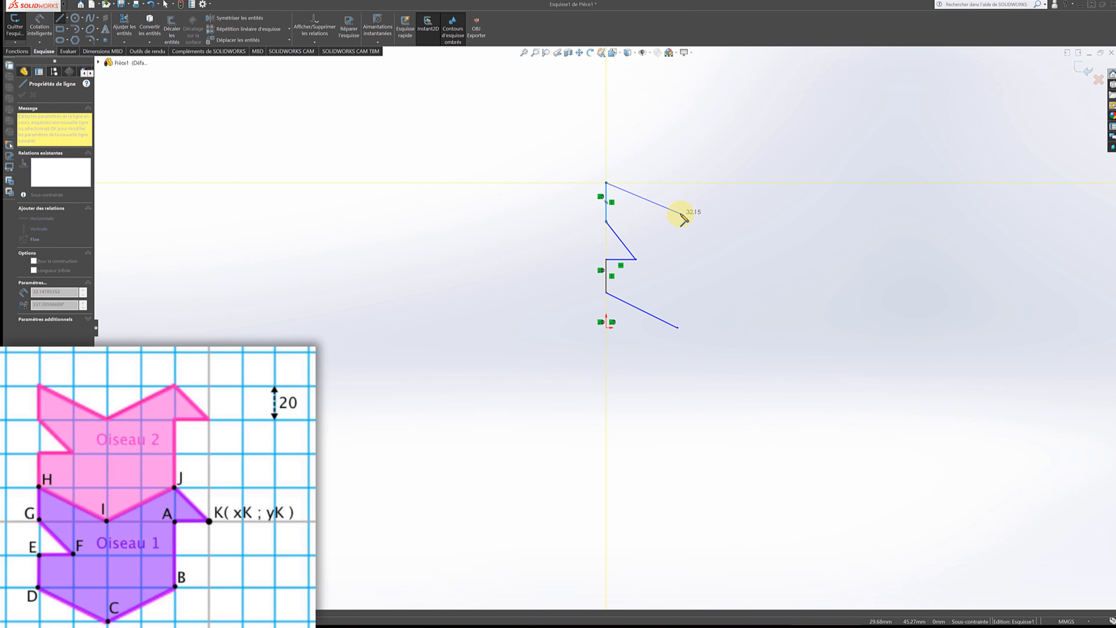
# Step: Complete the bird outline through I, J, K, A and B, closing it at tip C, with A-K horizontal and A-B vertical
pyautogui.click(678, 214)
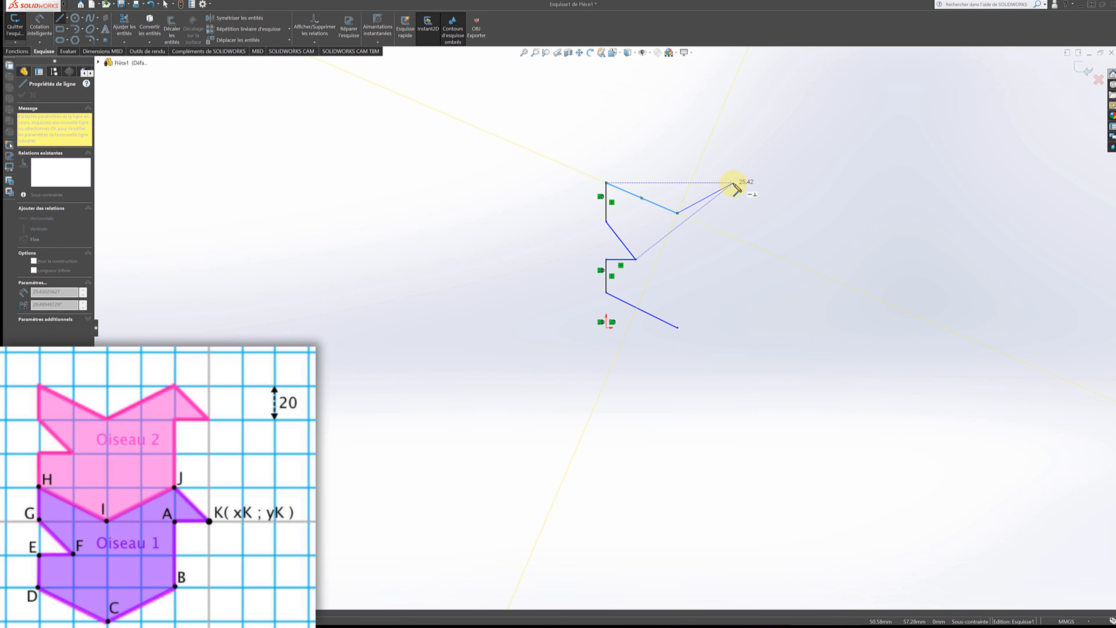
pyautogui.click(733, 183)
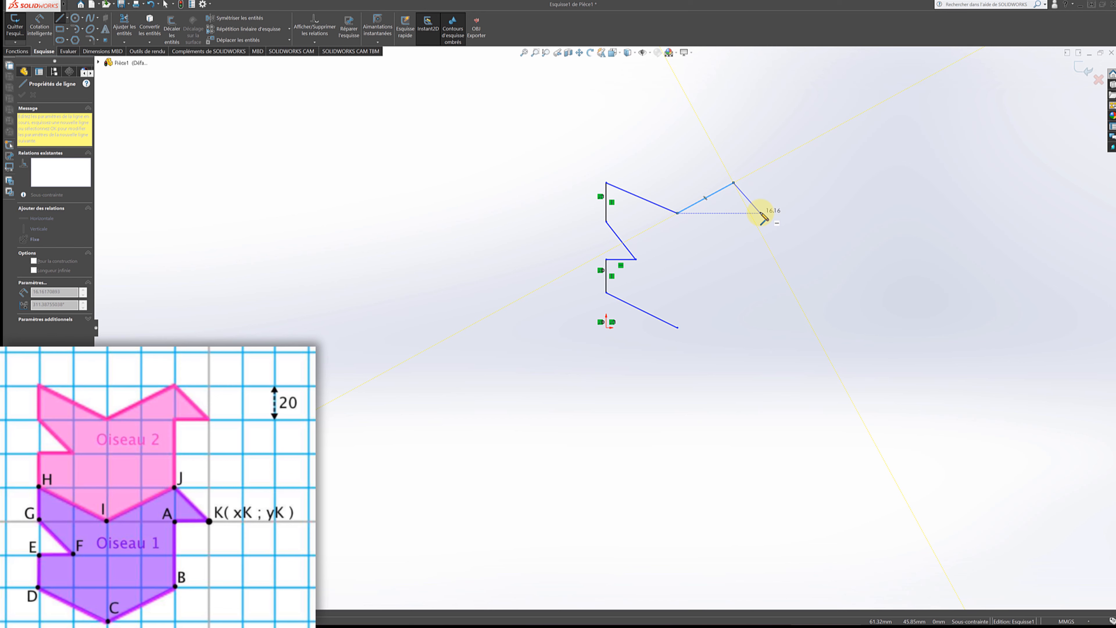
pyautogui.click(761, 213)
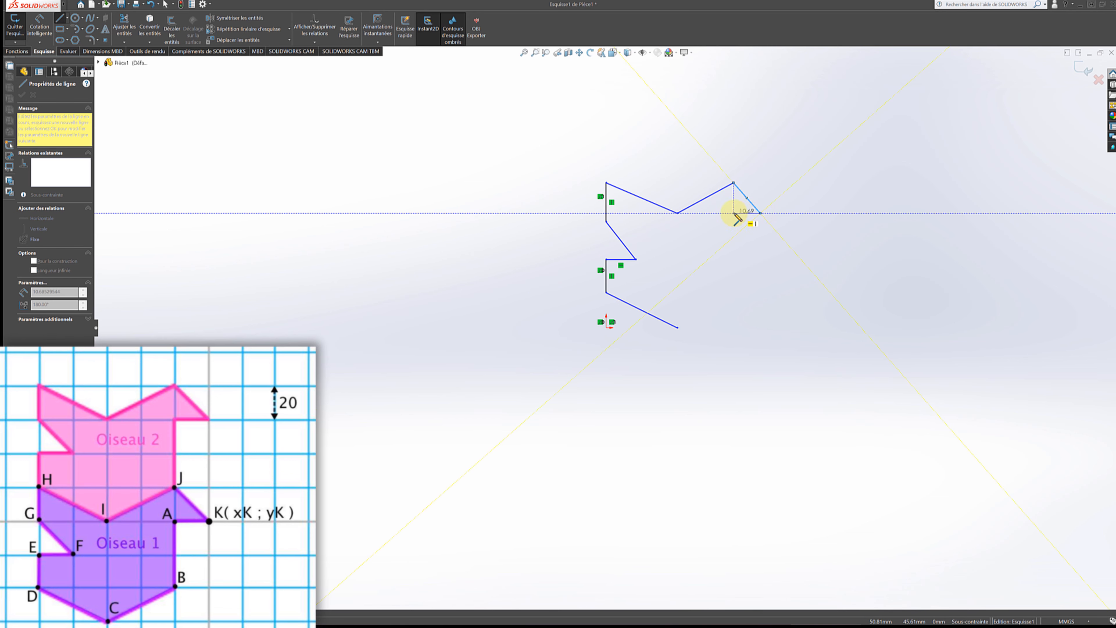
pyautogui.click(734, 213)
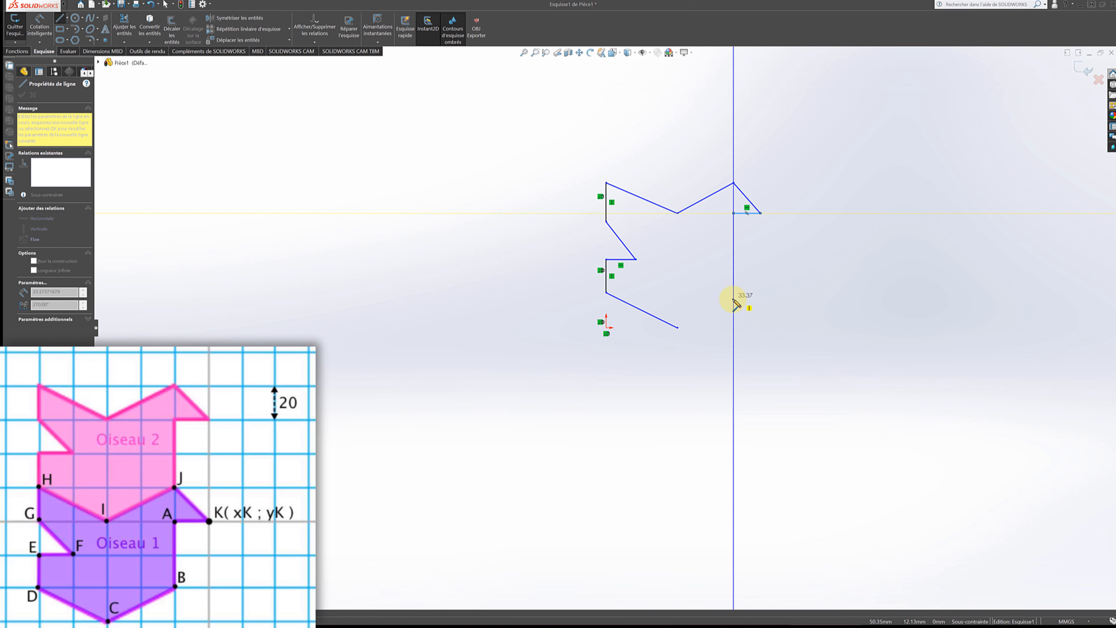
pyautogui.click(733, 293)
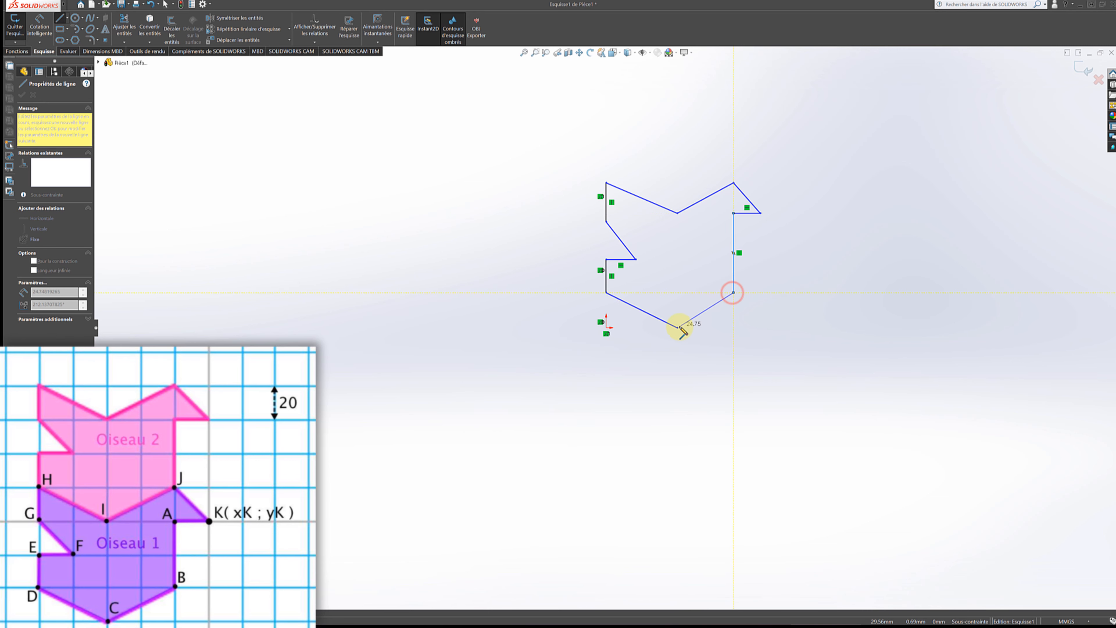
pyautogui.click(677, 327)
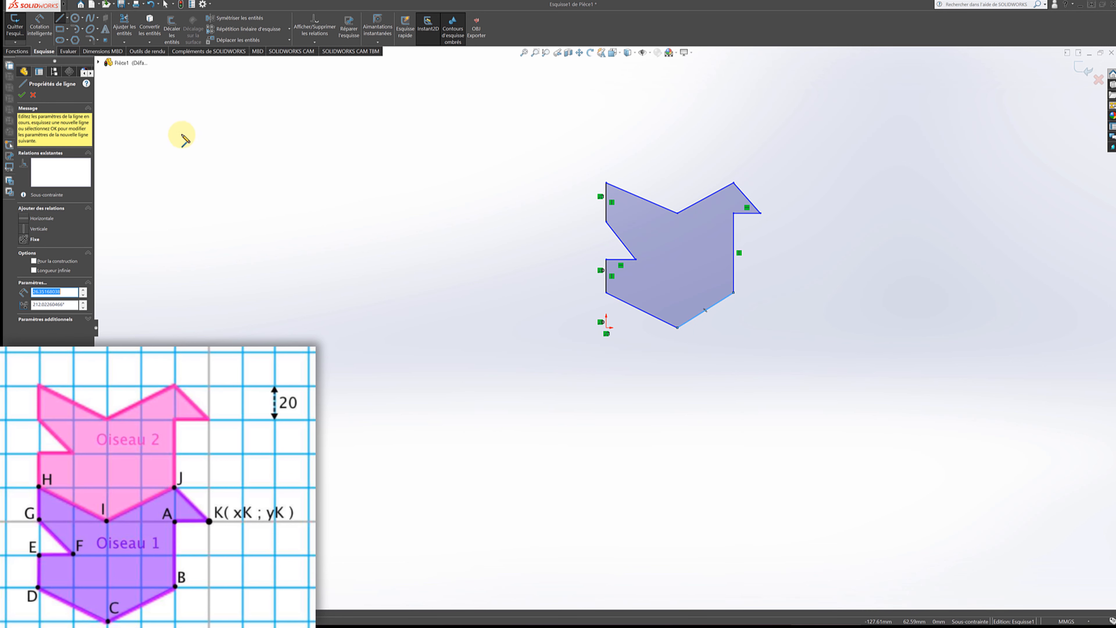
pyautogui.click(22, 96)
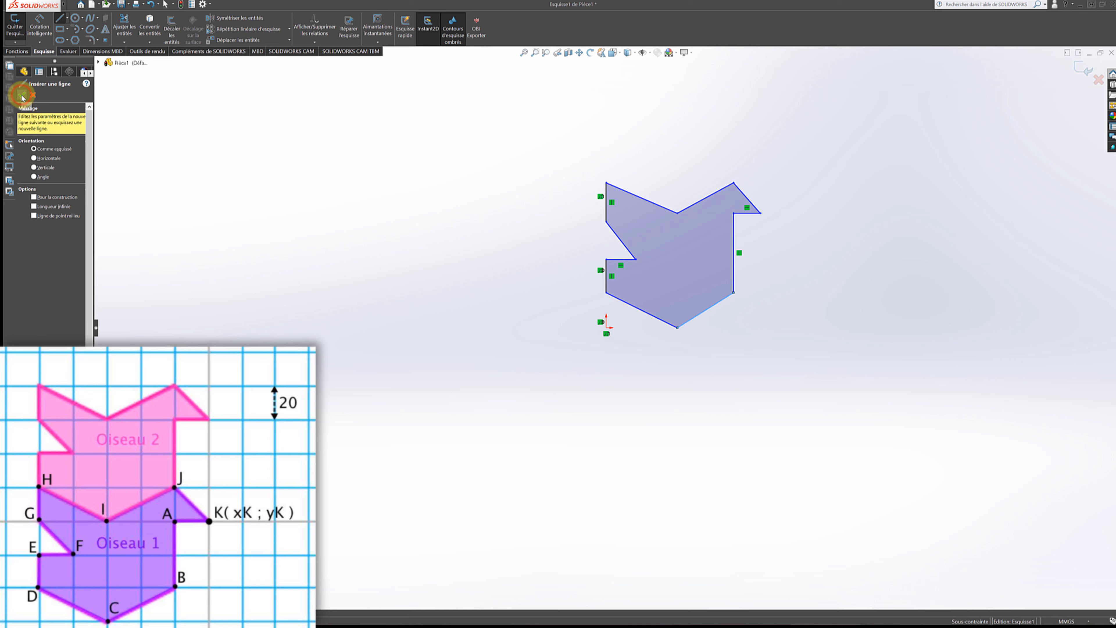
pyautogui.click(21, 96)
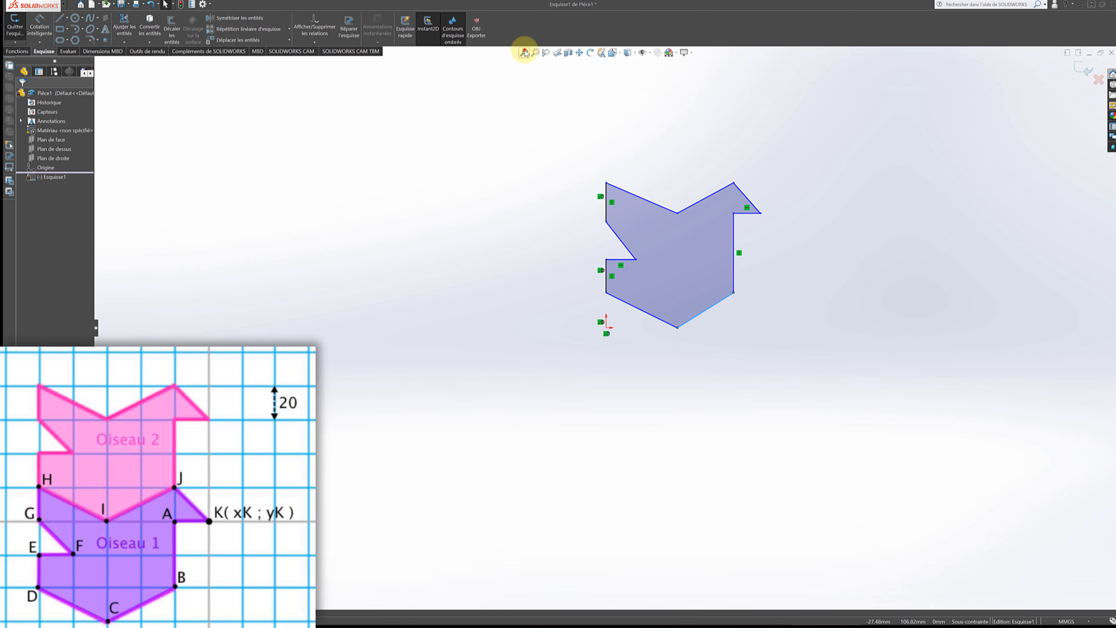
# Step: Dimension the horizontal distance from the origin to the bird's lower tip C as 40 mm
pyautogui.click(524, 53)
pyautogui.scroll(-2, 600, 317)
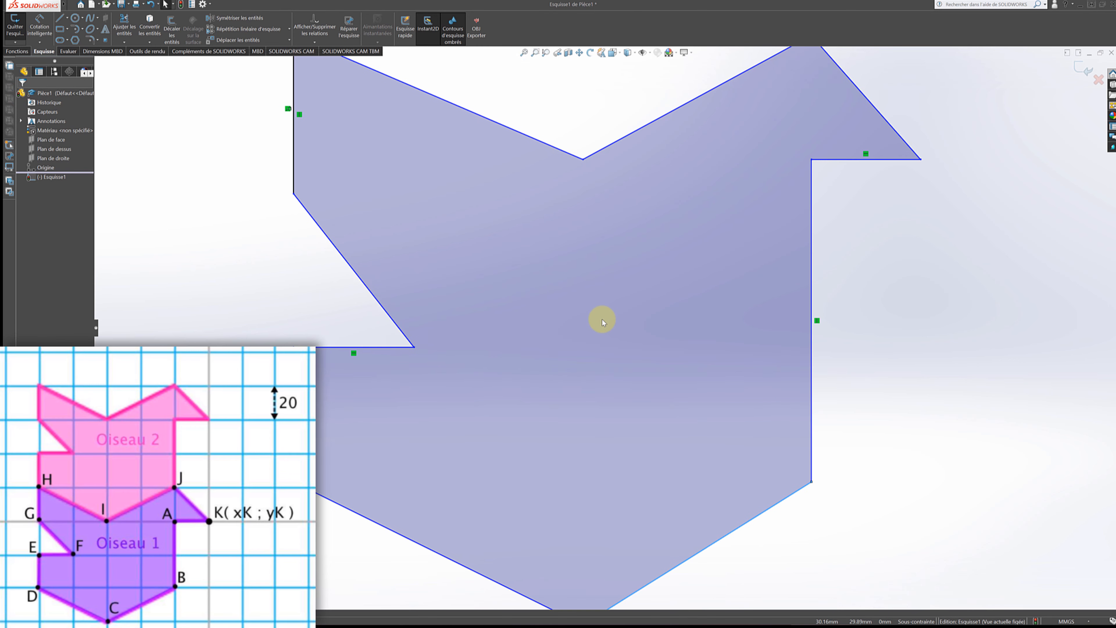
pyautogui.scroll(2, 602, 323)
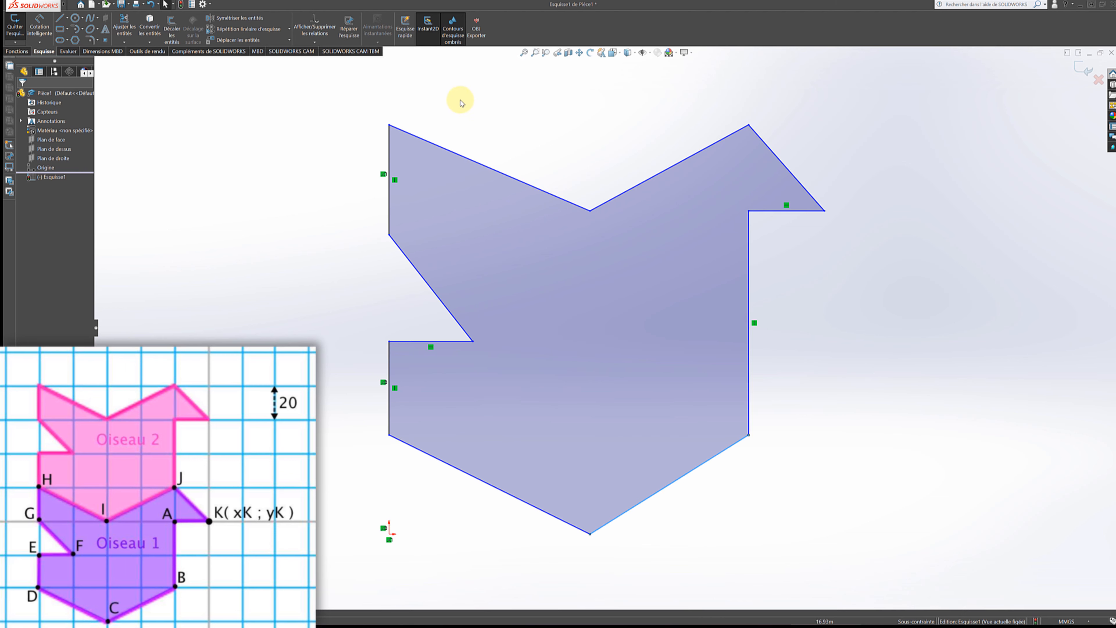
pyautogui.click(38, 23)
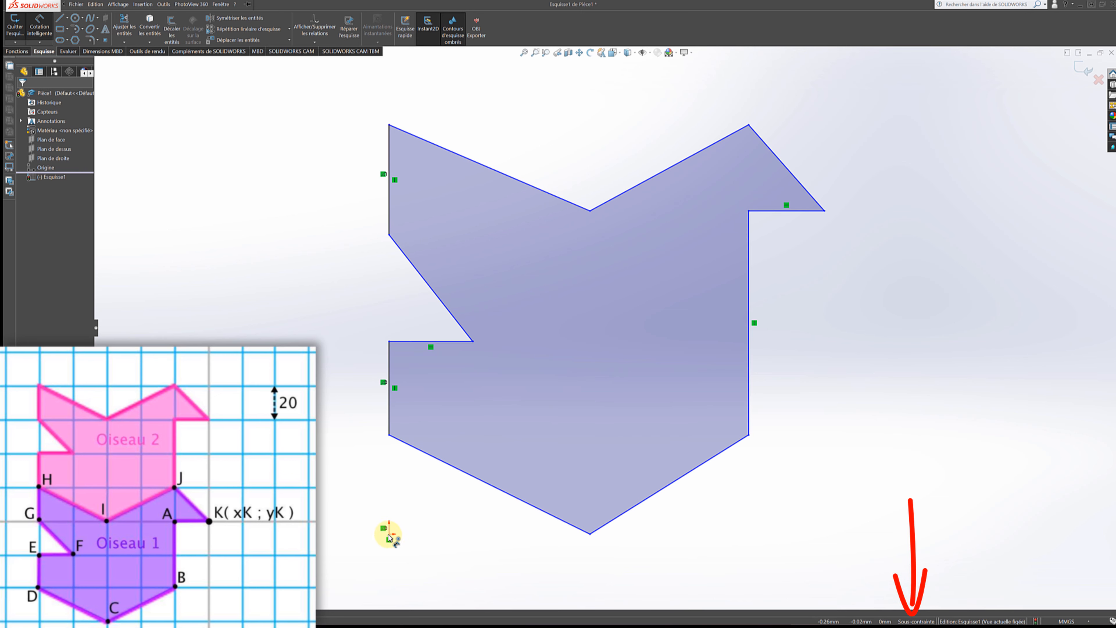
pyautogui.click(389, 534)
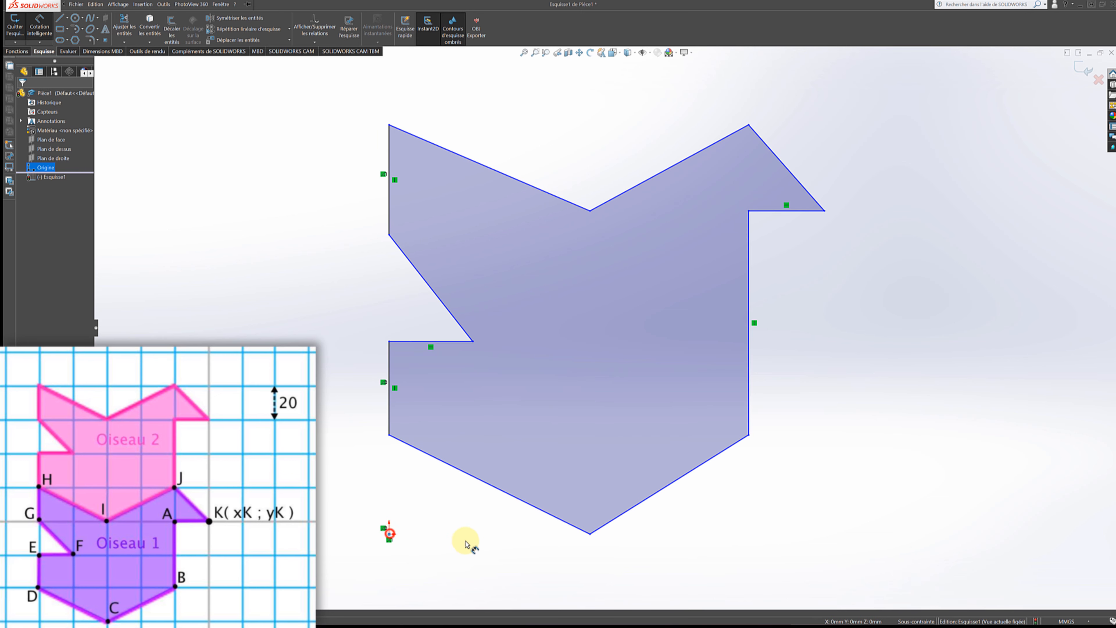
pyautogui.click(592, 535)
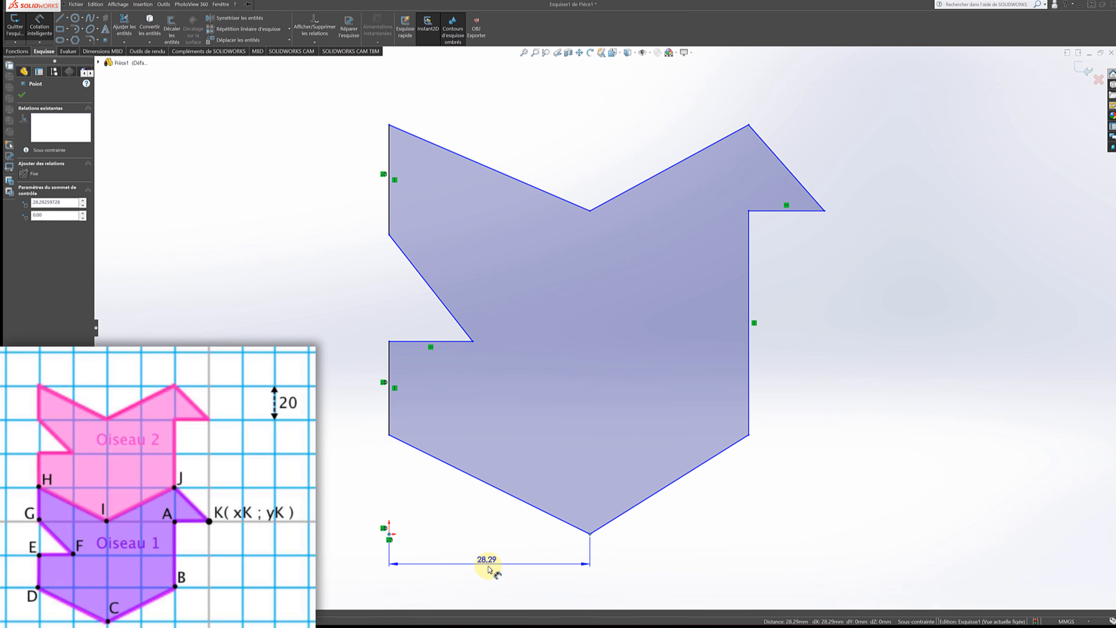
pyautogui.click(489, 569)
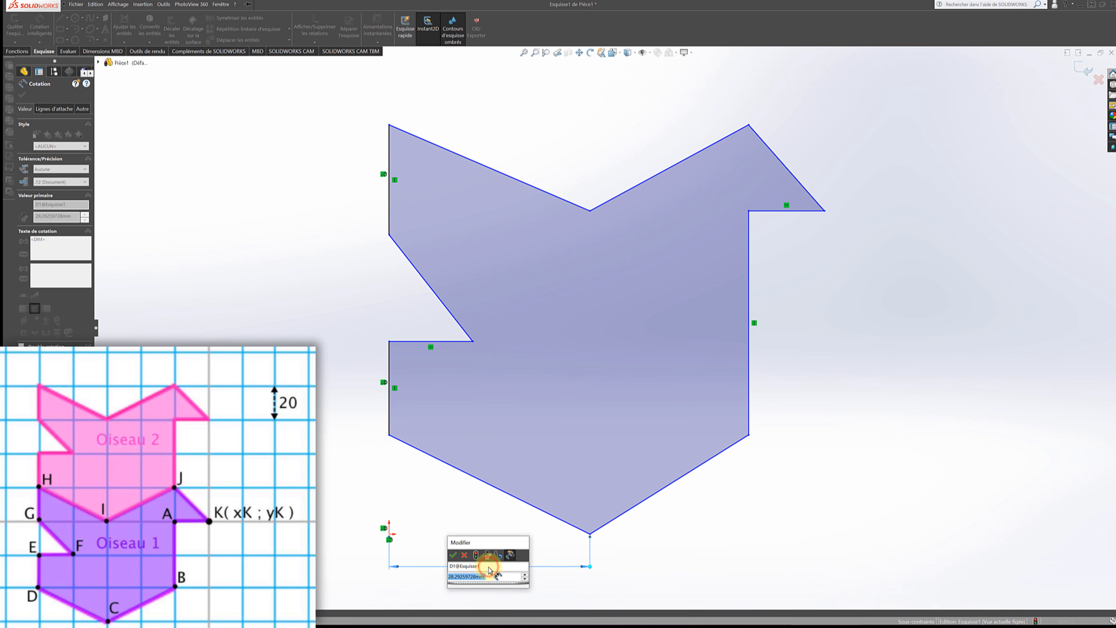
pyautogui.write('40')
pyautogui.press('Return')
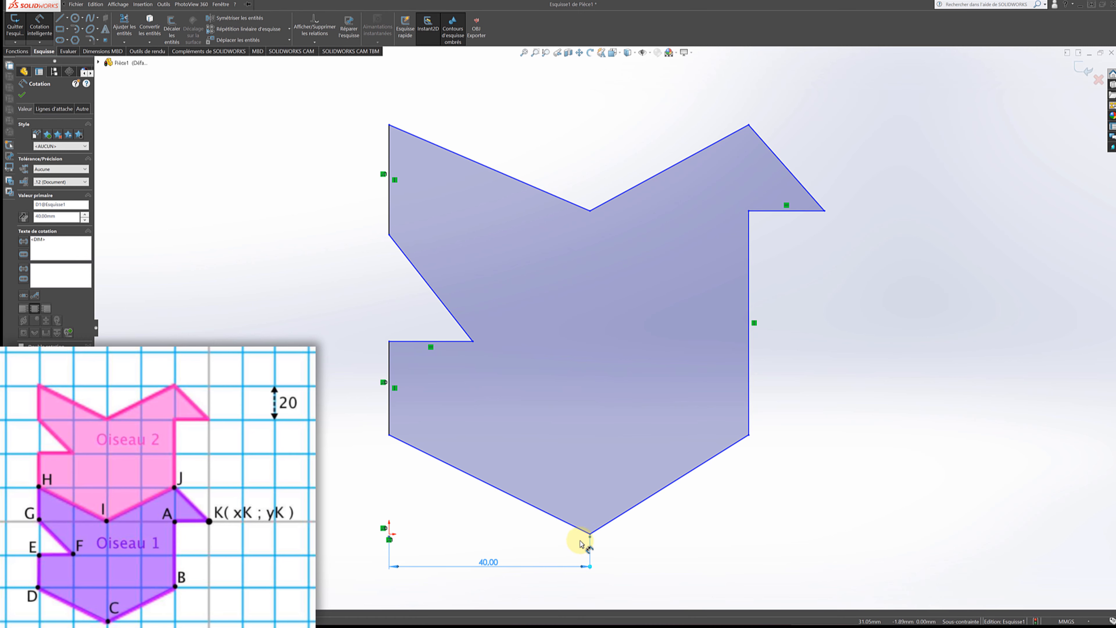
# Step: Dimension the horizontal distance from the lower tip C to corner B as 40 mm
pyautogui.click(590, 534)
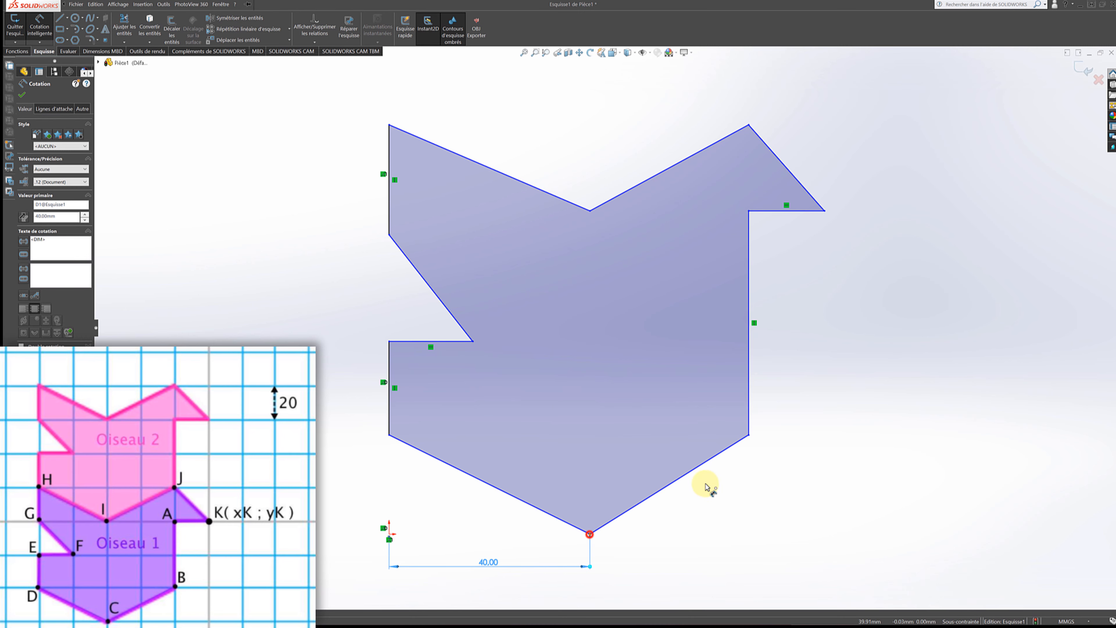
pyautogui.click(748, 435)
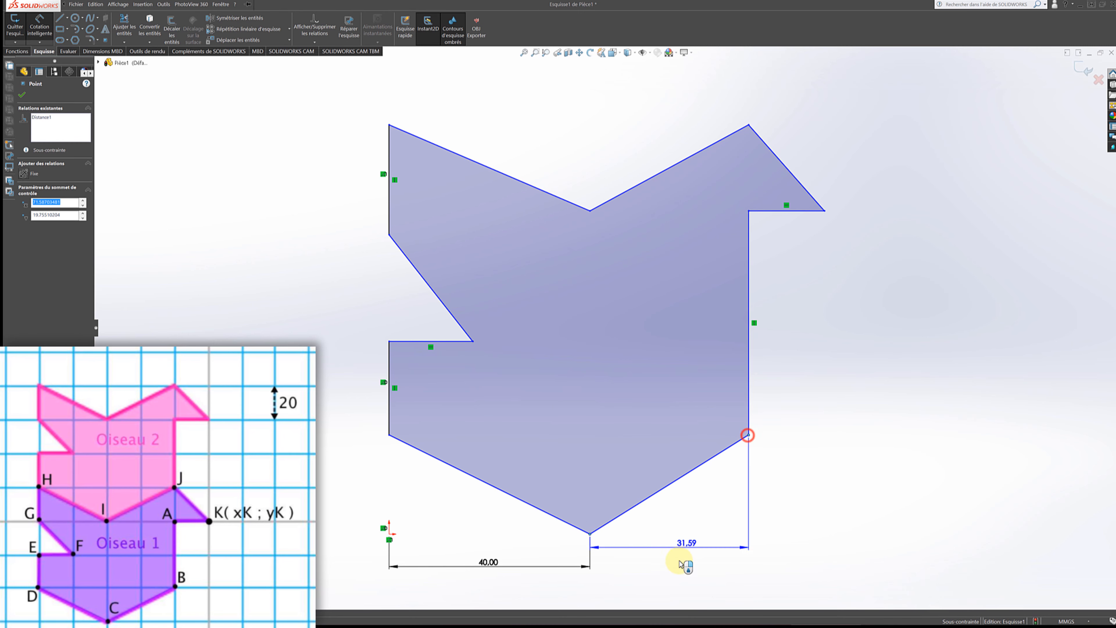
pyautogui.click(660, 571)
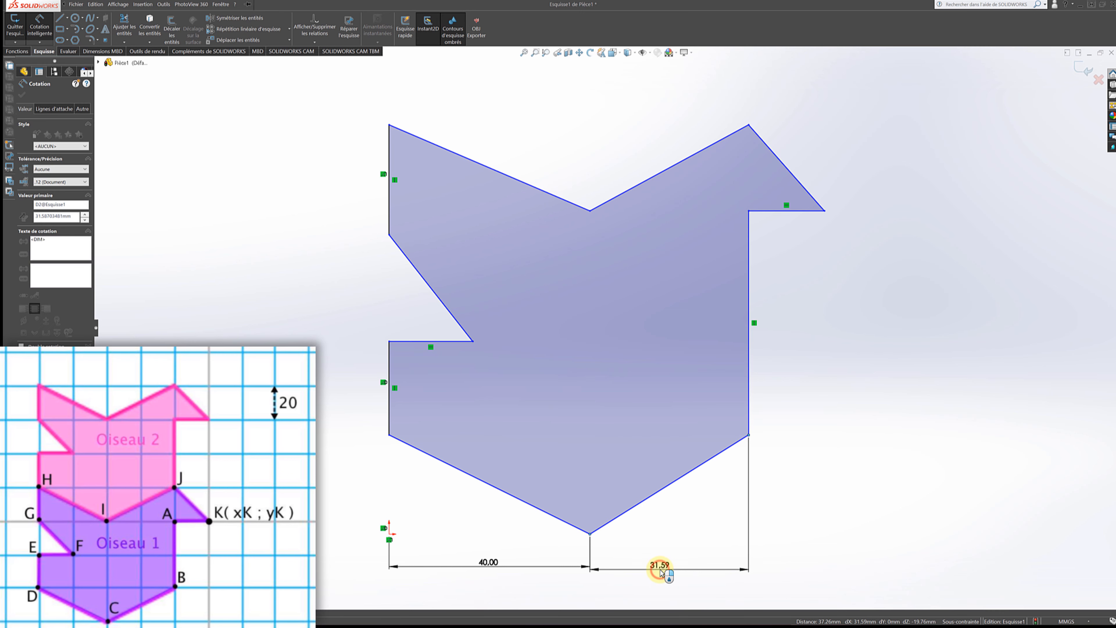
pyautogui.write('40')
pyautogui.press('Return')
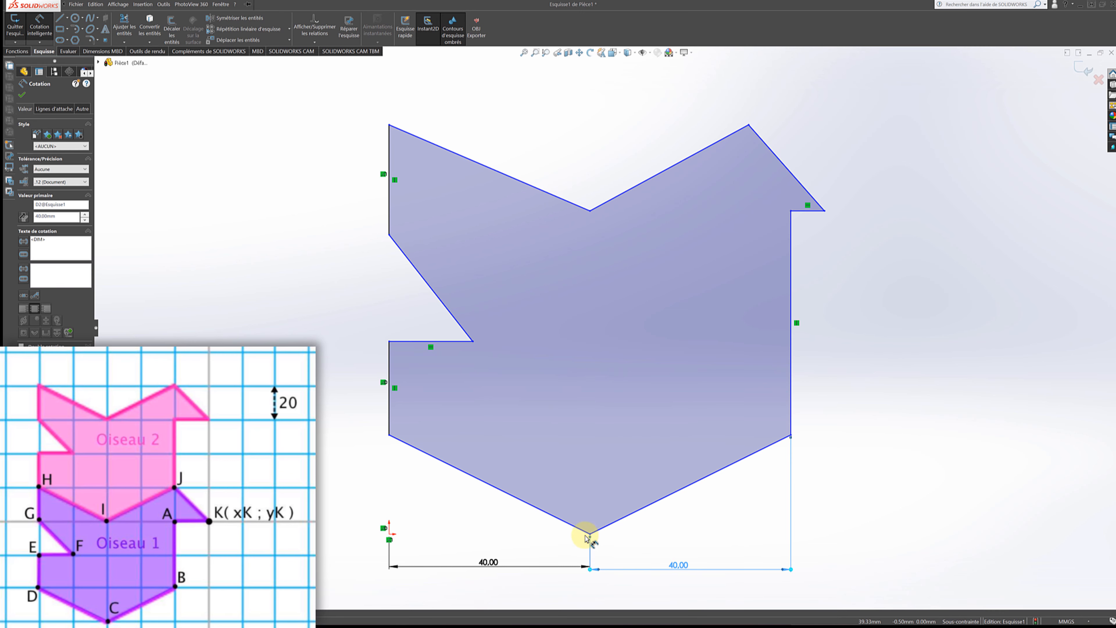
# Step: Dimension the vertical distance between the lower tip C and corner D as 20 mm
pyautogui.click(590, 535)
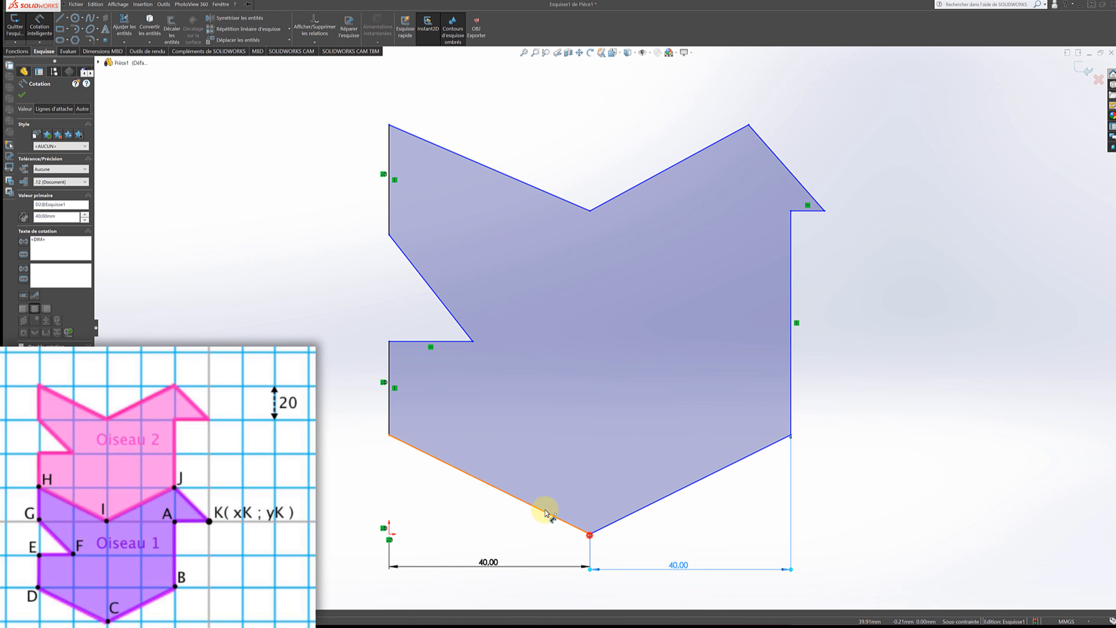
pyautogui.click(389, 435)
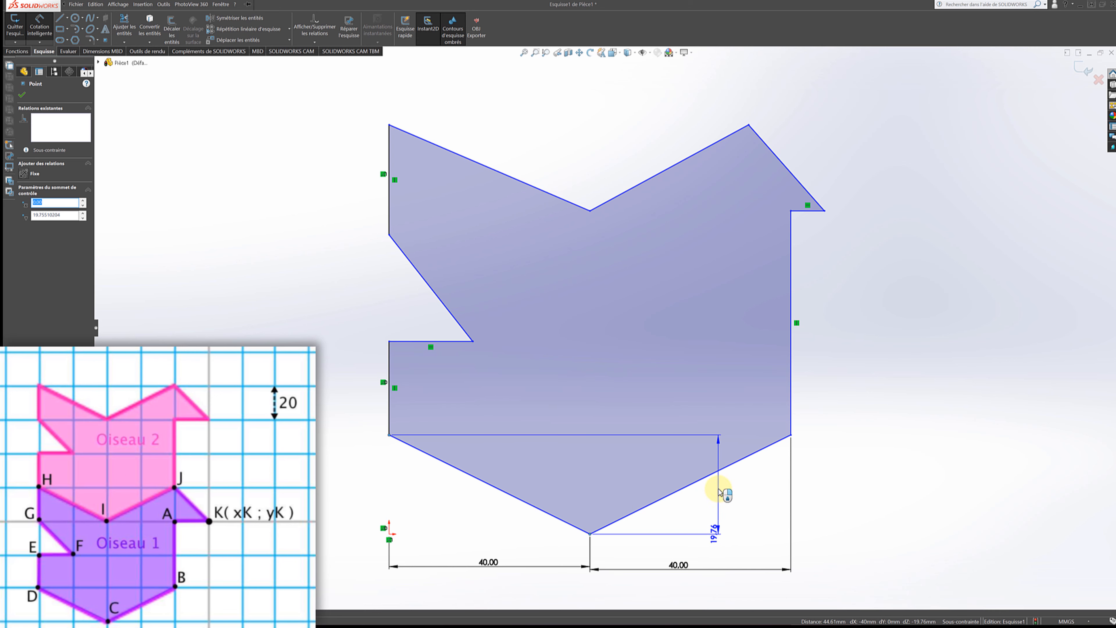
pyautogui.click(355, 480)
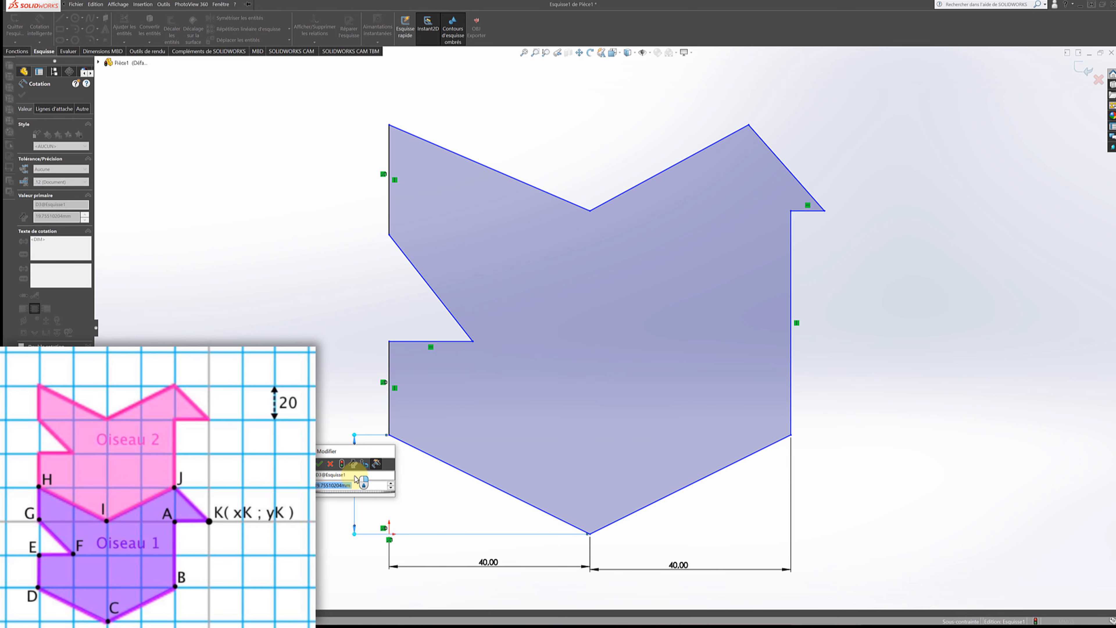
pyautogui.write('20')
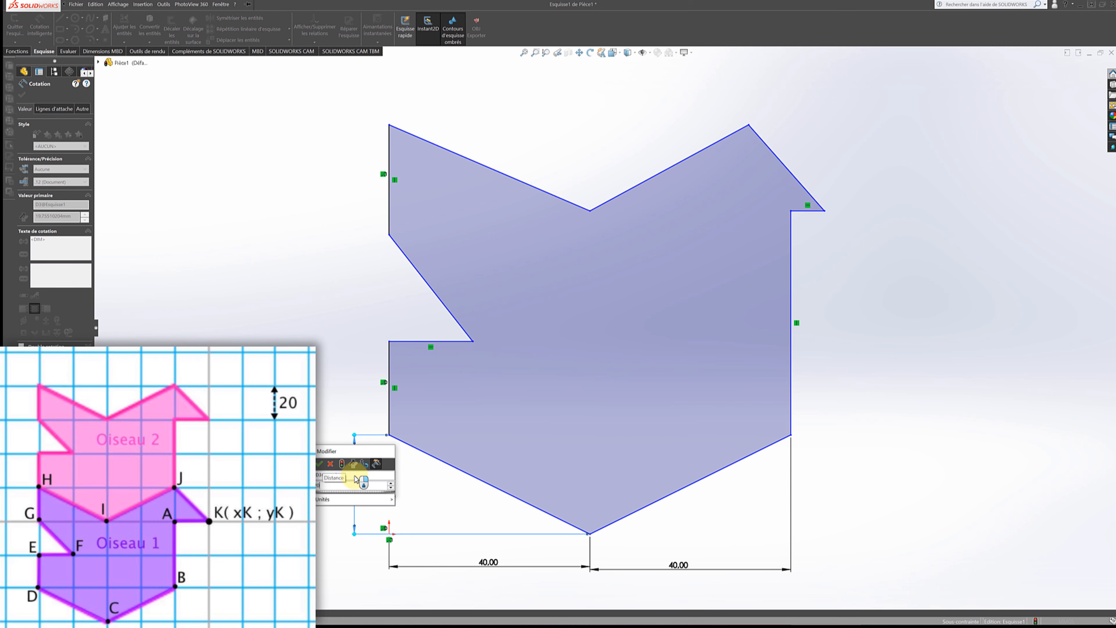
pyautogui.press('Return')
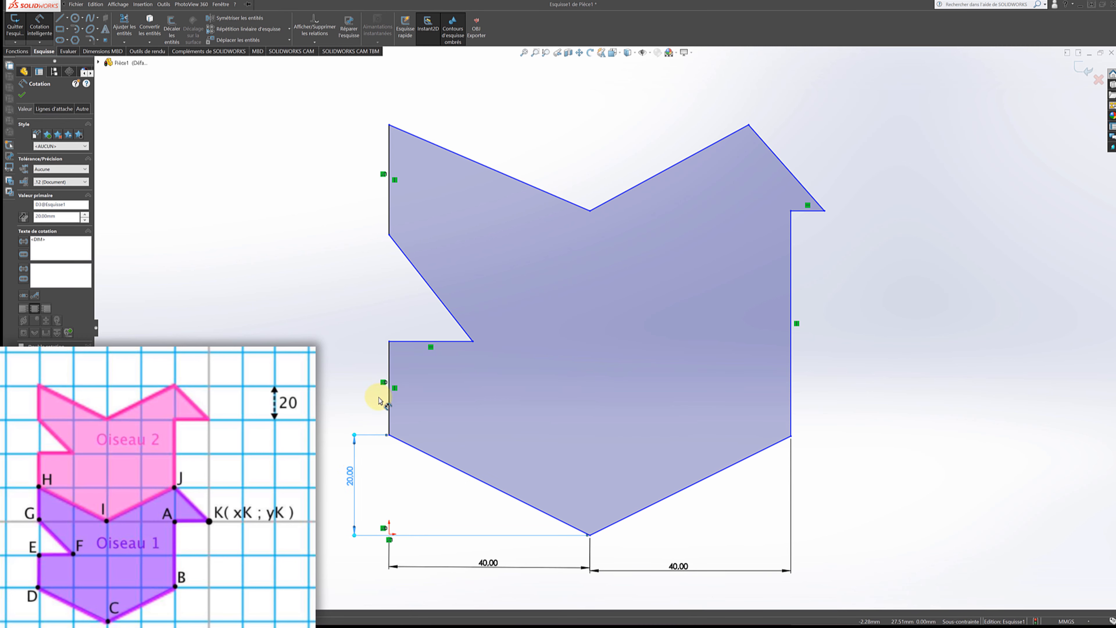
# Step: Dimension the vertical edge D-E as 20 mm
pyautogui.click(388, 402)
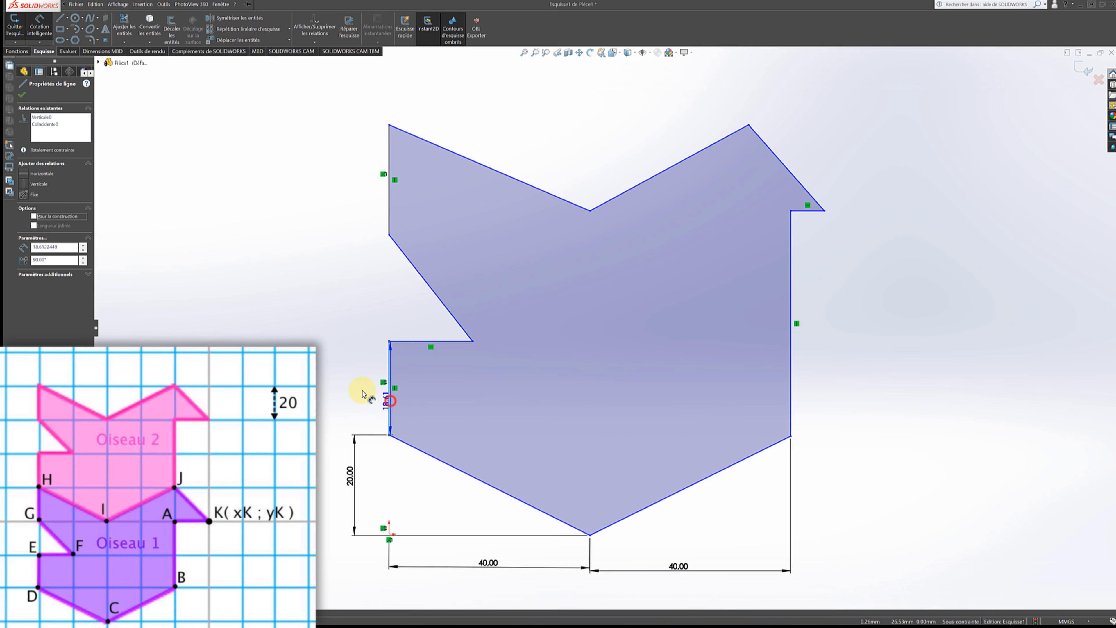
pyautogui.click(351, 383)
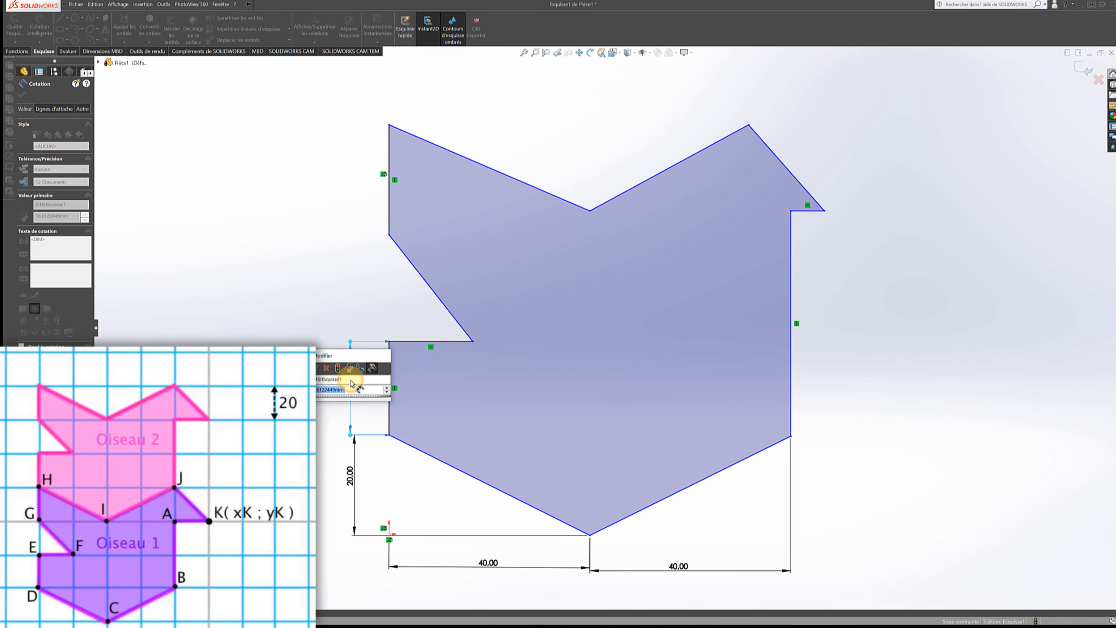
pyautogui.write('20')
pyautogui.press('Return')
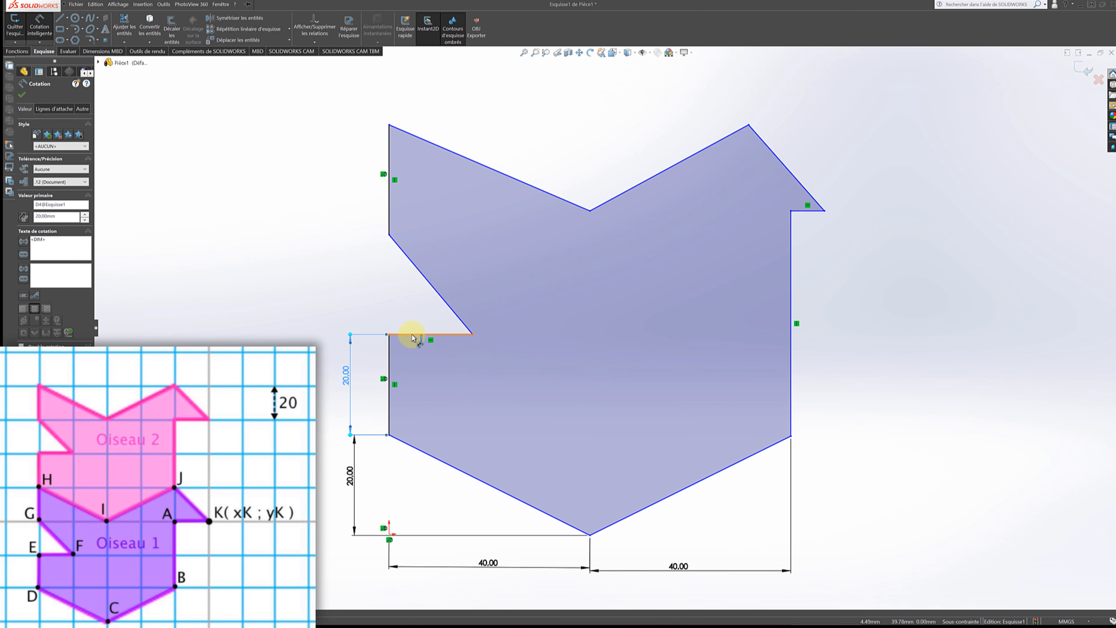
# Step: Dimension the horizontal edge E-F of the notch as 20 mm
pyautogui.click(412, 335)
pyautogui.click(417, 312)
pyautogui.write('20')
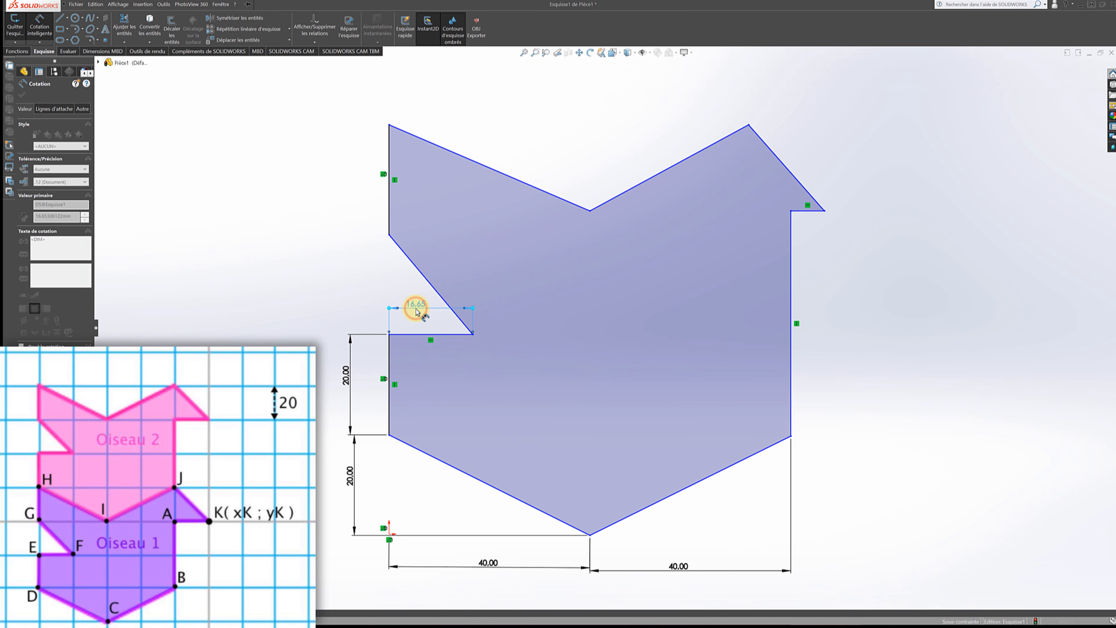
pyautogui.press('Return')
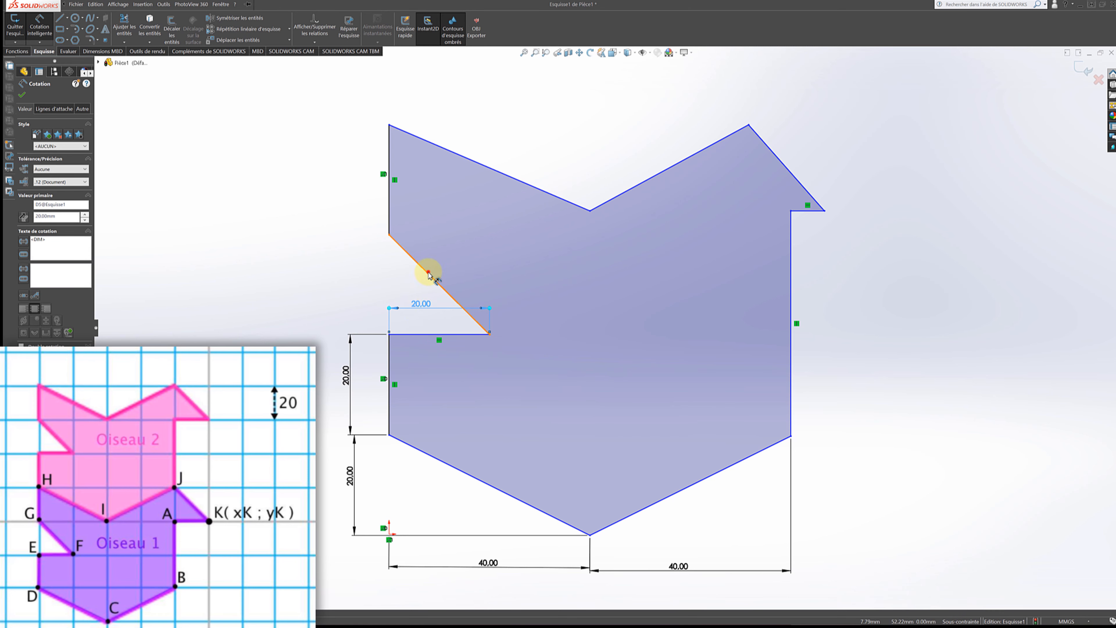
pyautogui.press('Escape')
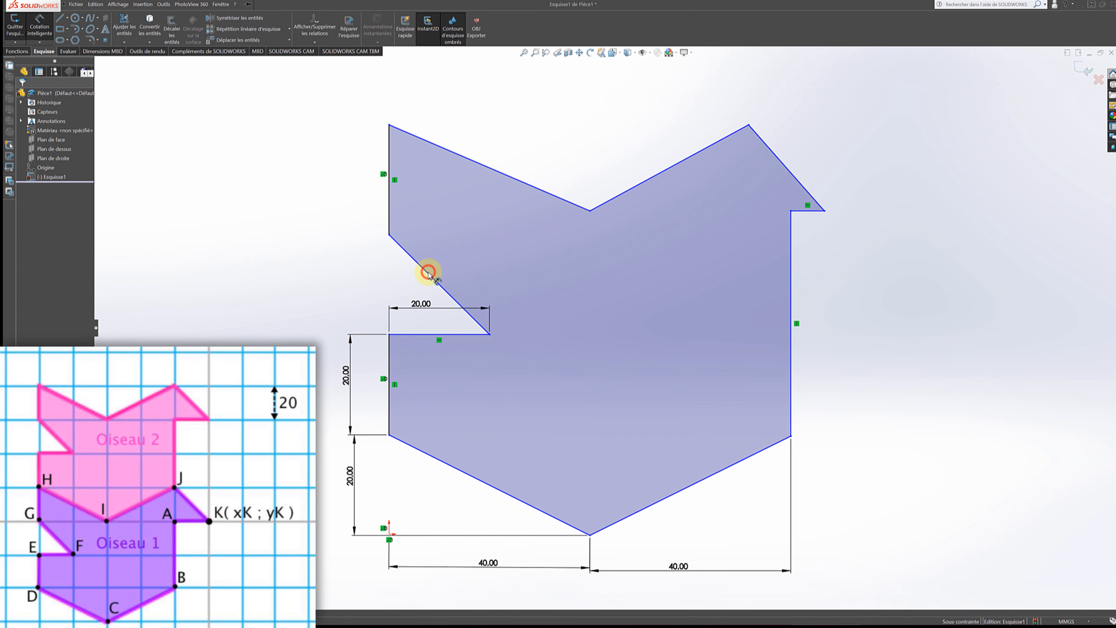
# Step: Dimension the notch angle between horizontal edge E-F and sloped edge F-G as 45°
pyautogui.click(420, 334)
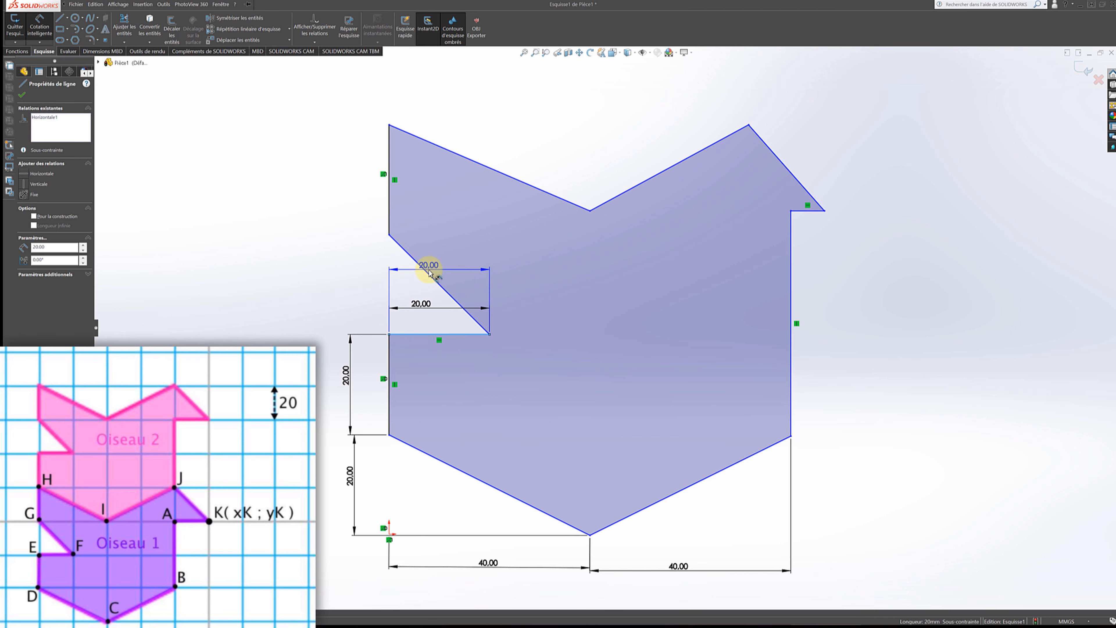
pyautogui.click(427, 274)
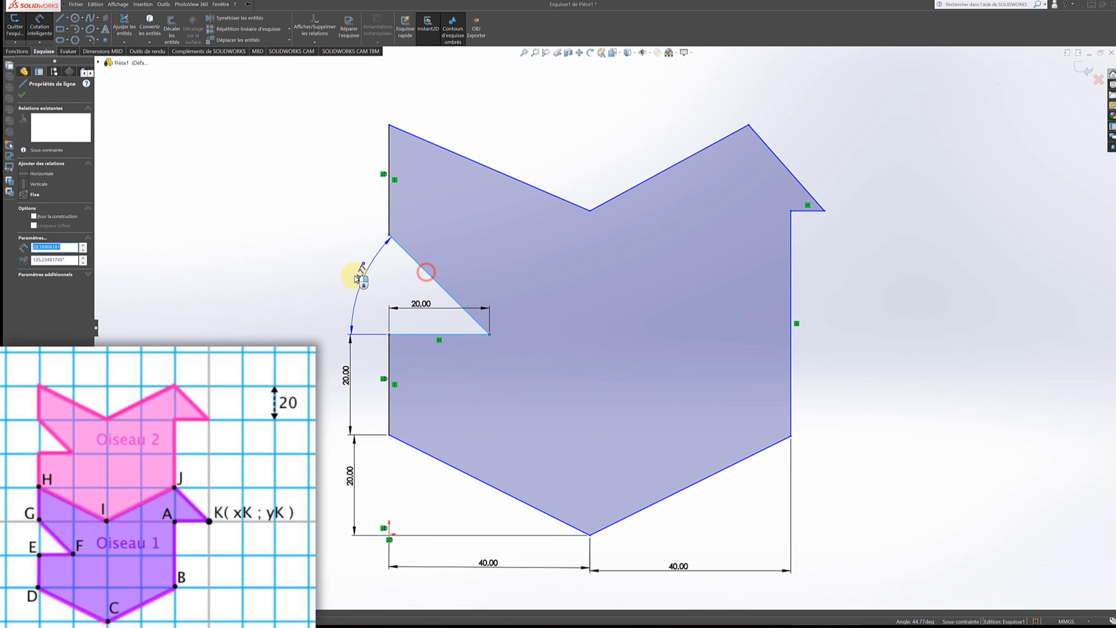
pyautogui.click(323, 273)
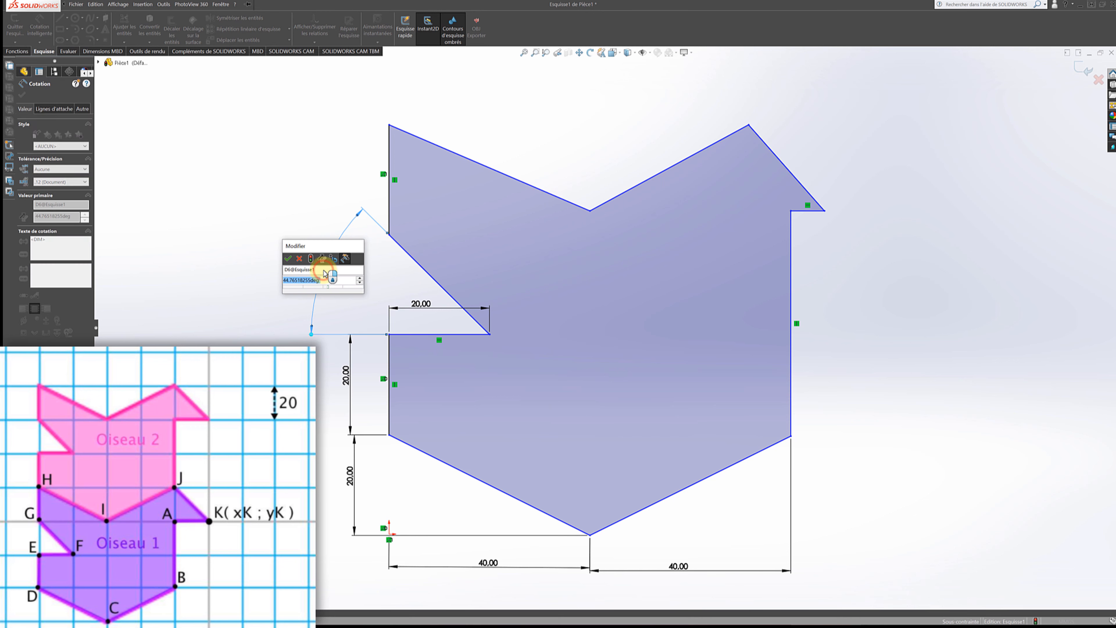
pyautogui.press('Return')
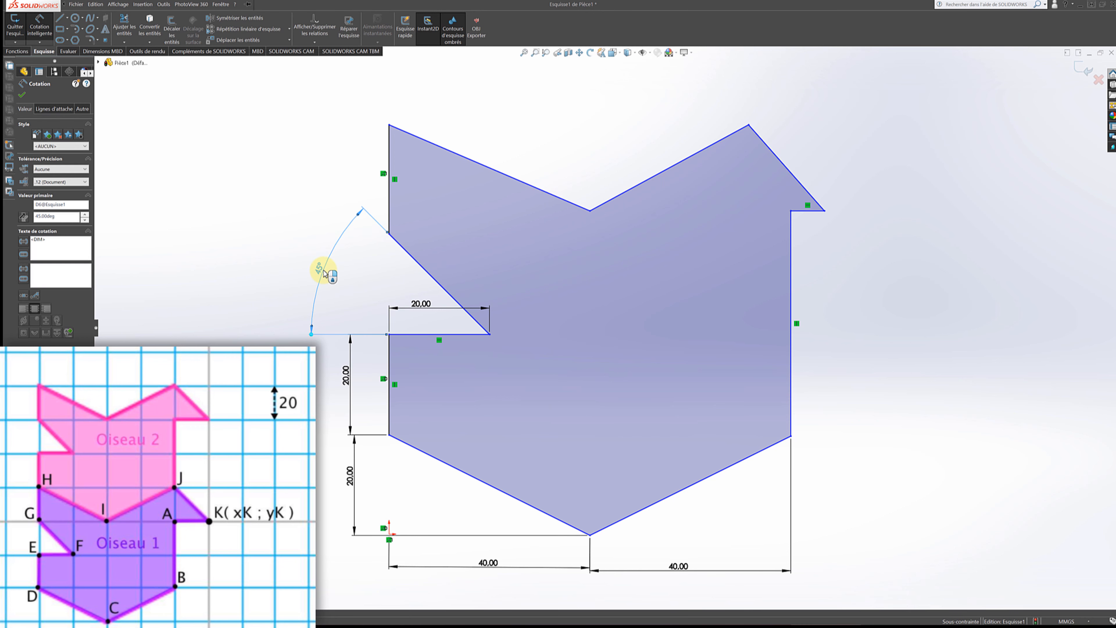
# Step: Dimension the vertical edge G-H as 20 mm and end dimensioning
pyautogui.click(389, 188)
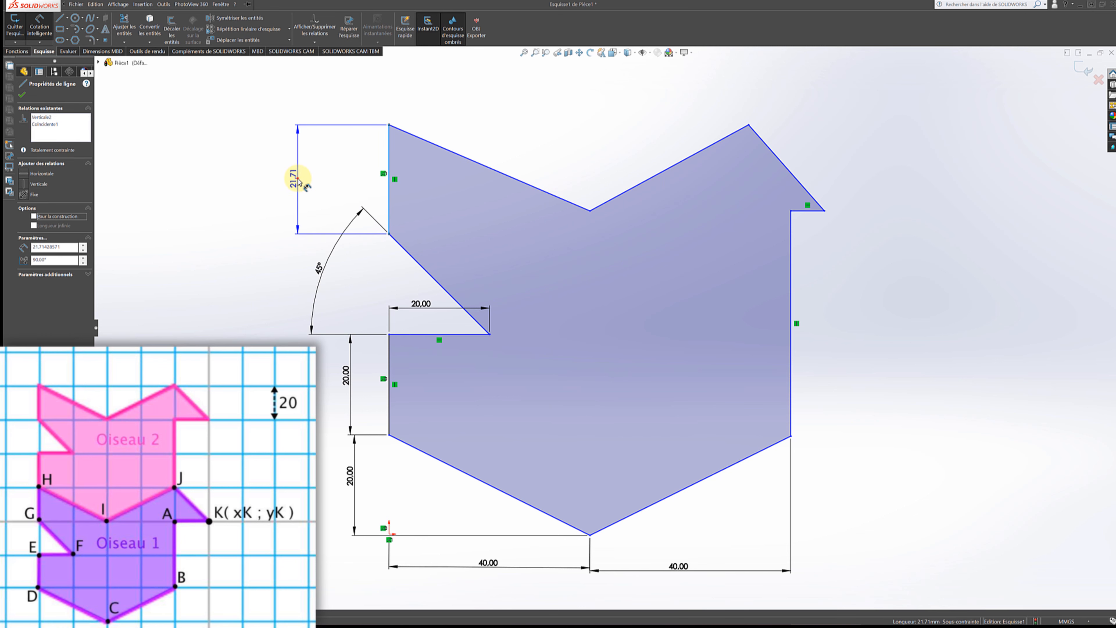
pyautogui.click(297, 178)
pyautogui.write('20')
pyautogui.press('Return')
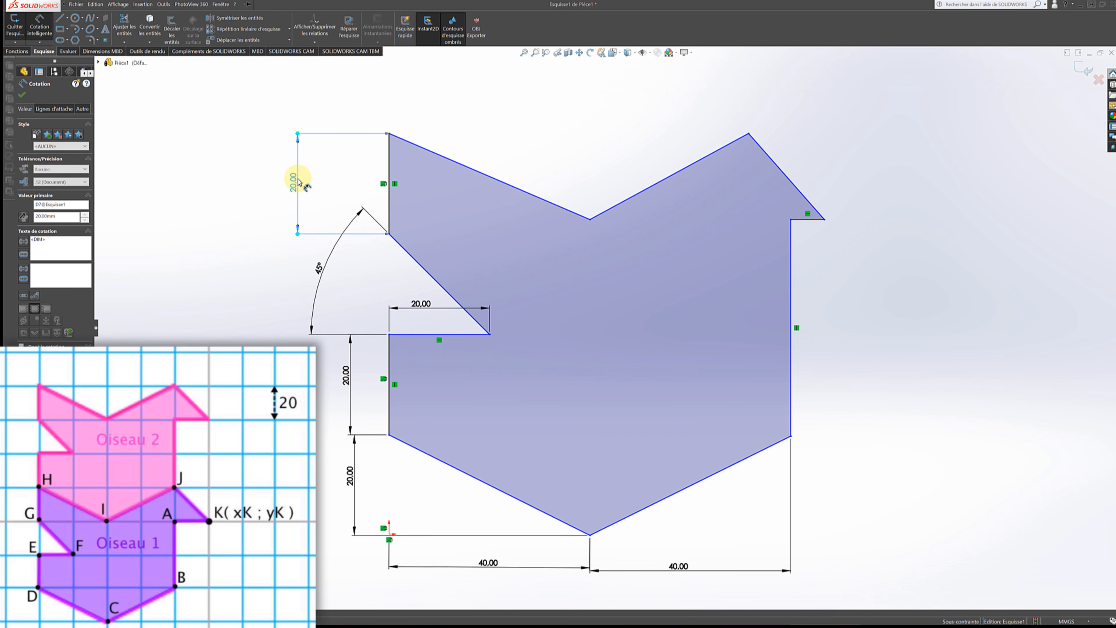
pyautogui.click(23, 94)
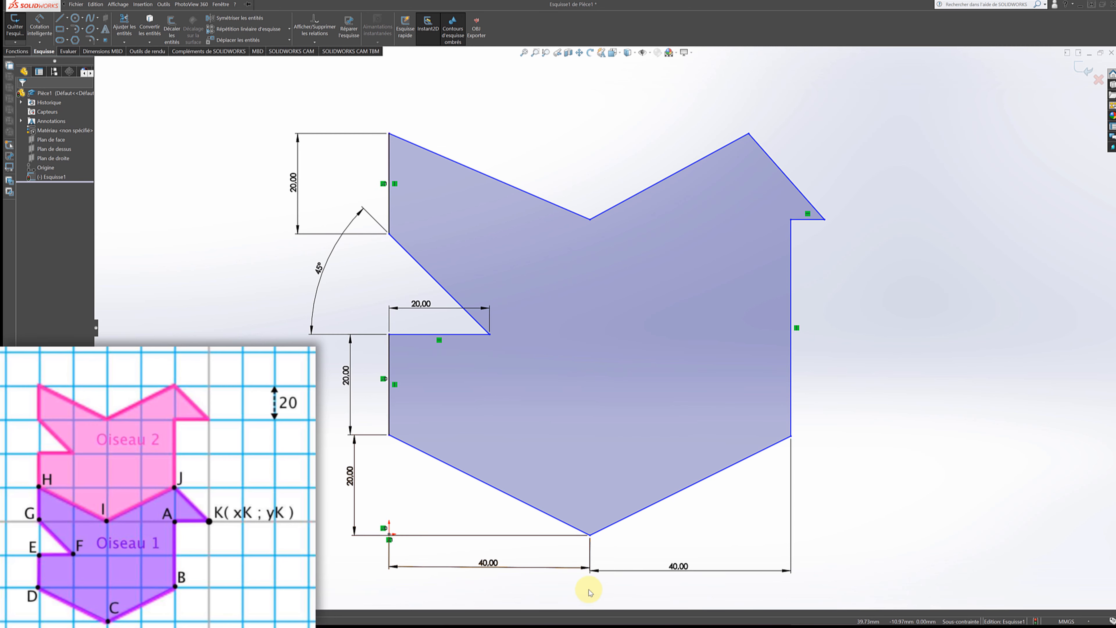
# Step: Add a Horizontal relation between the lower tip C and the origin
pyautogui.click(589, 536)
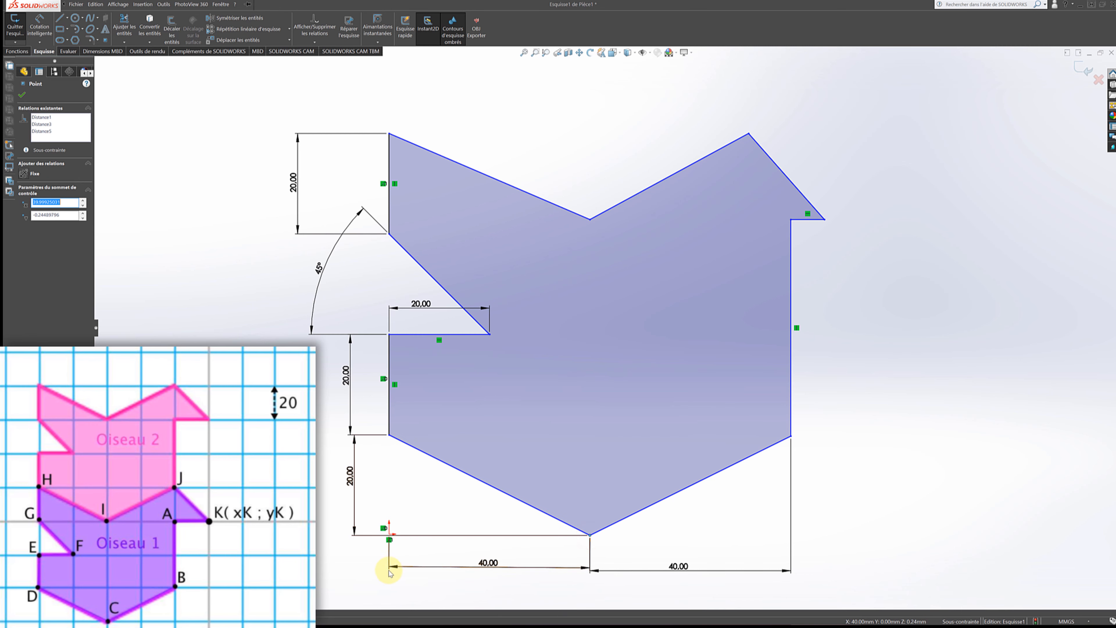
pyautogui.keyDown('ctrl'); pyautogui.click(389, 533); pyautogui.keyUp('ctrl')
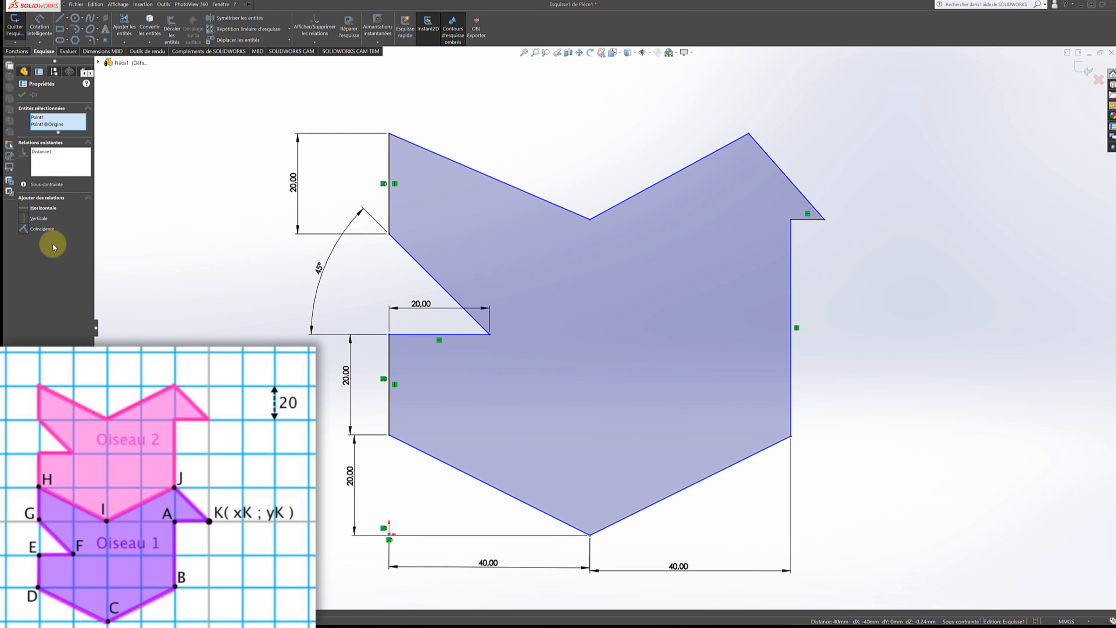
pyautogui.click(23, 208)
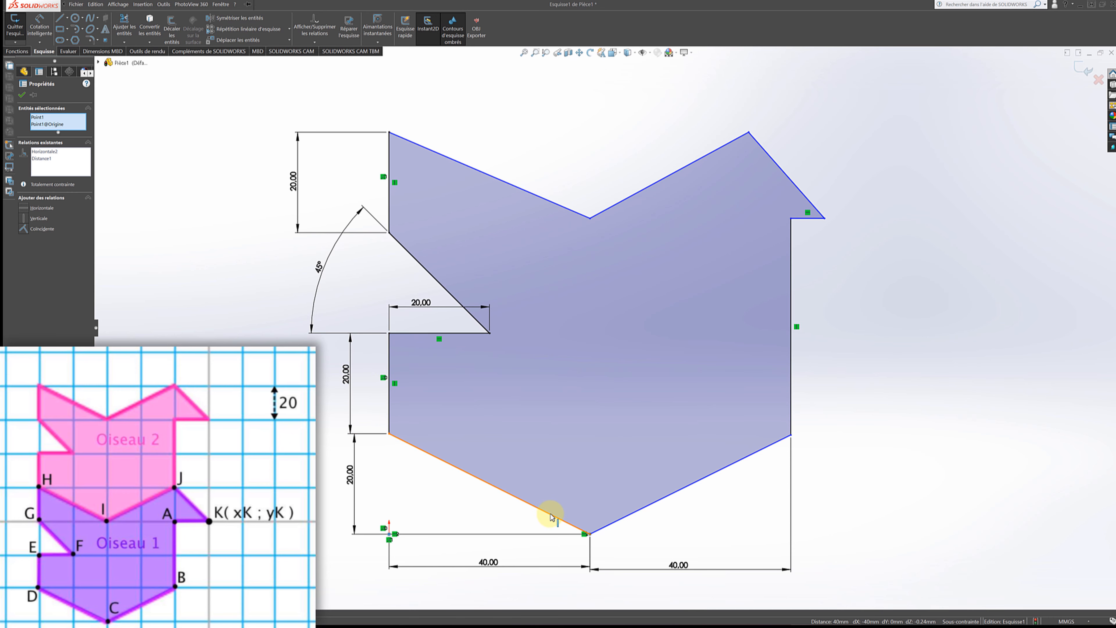
pyautogui.click(21, 94)
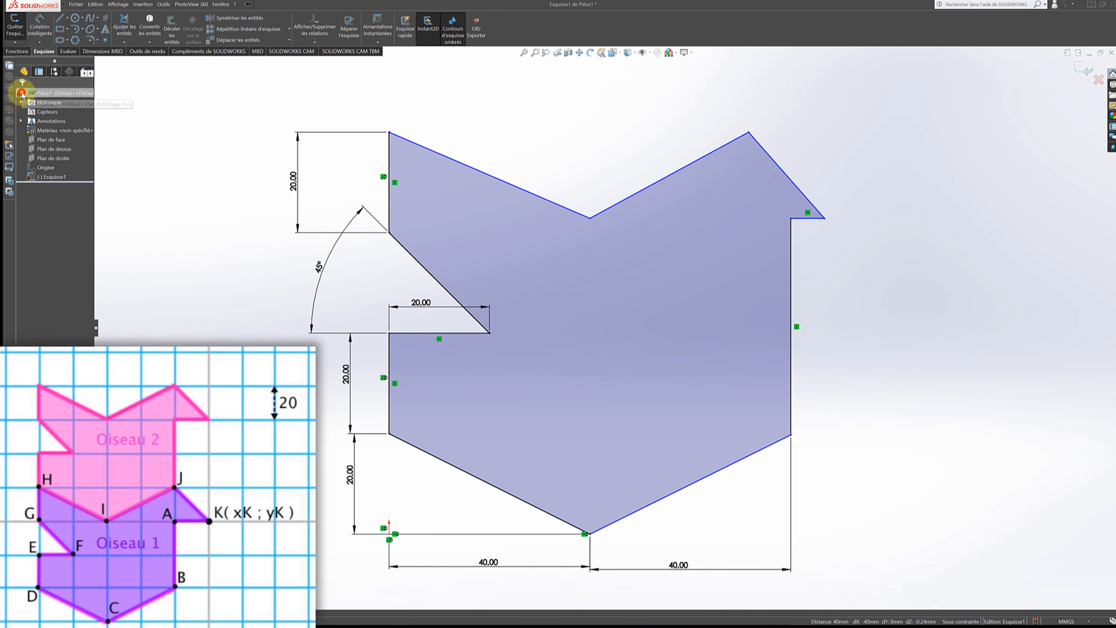
# Step: Add a Horizontal relation between corners D and B of the bird outline
pyautogui.click(389, 435)
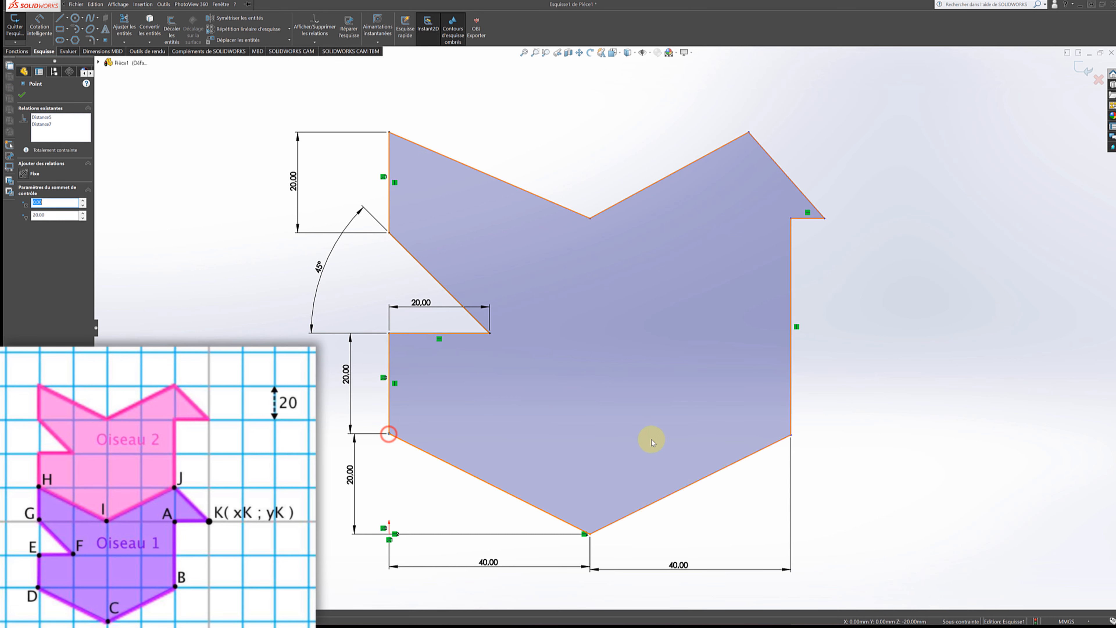
pyautogui.keyDown('ctrl'); pyautogui.click(791, 435); pyautogui.keyUp('ctrl')
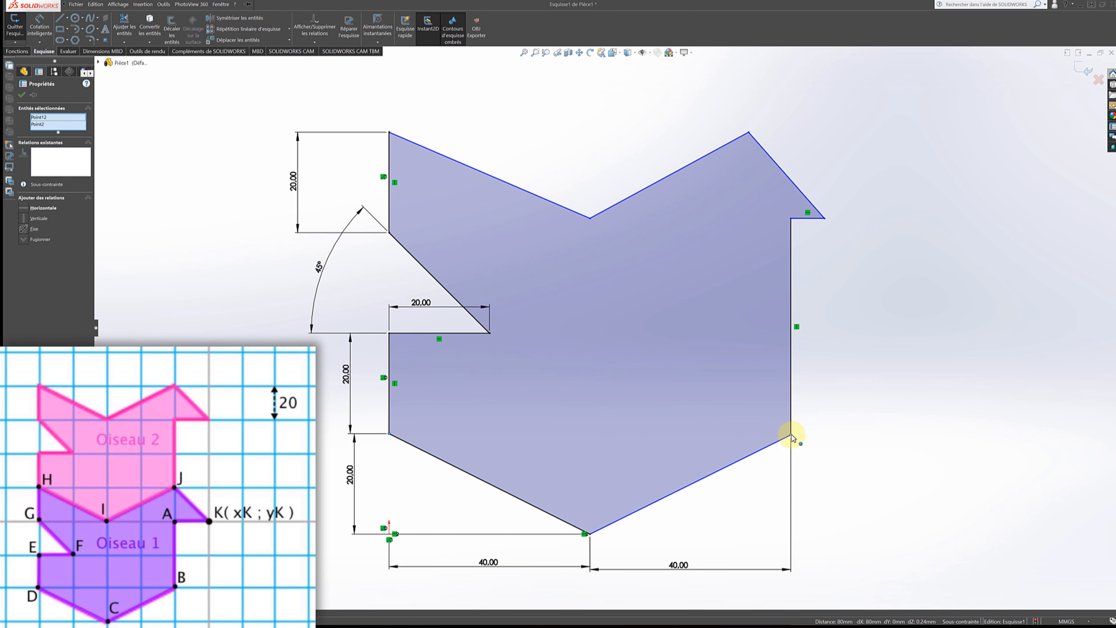
pyautogui.click(23, 208)
pyautogui.click(20, 94)
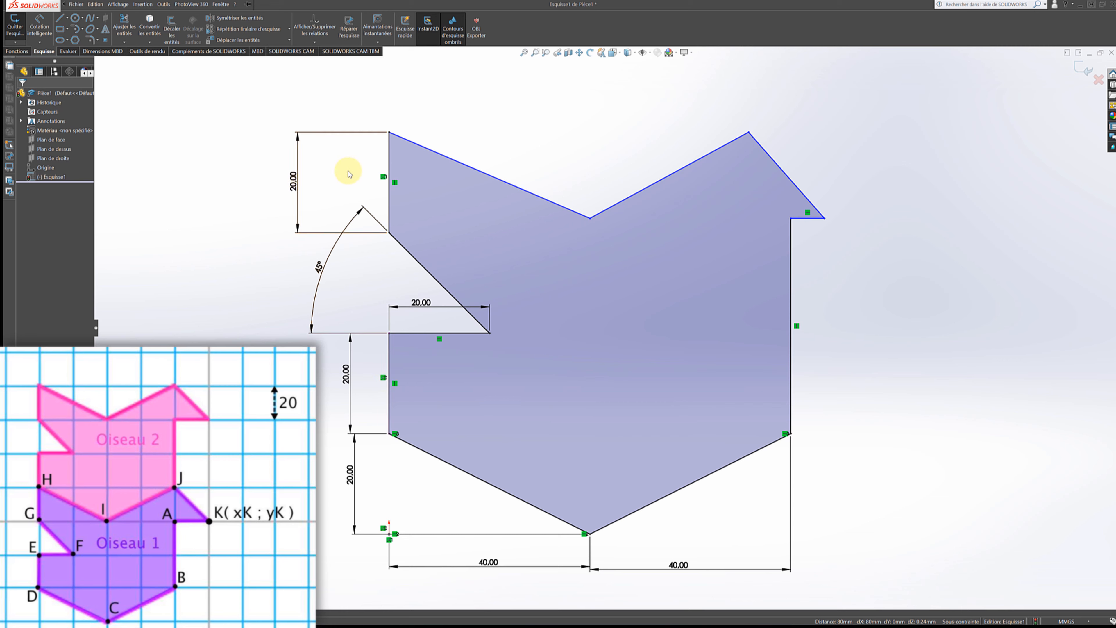
# Step: Make the vertical edges G-H and D-E collinear
pyautogui.click(389, 155)
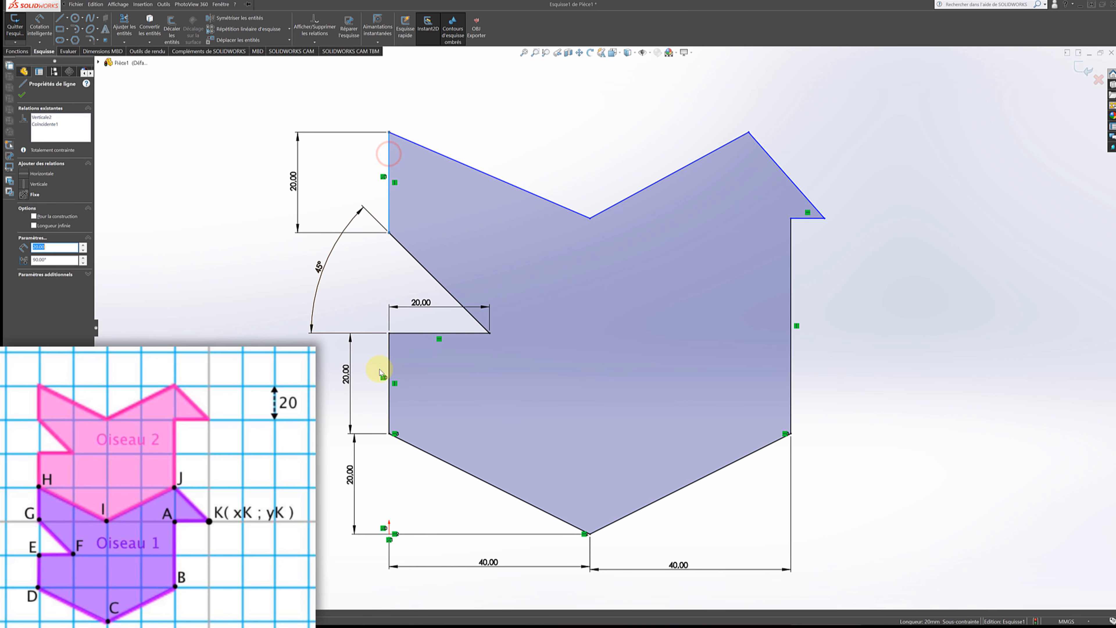
pyautogui.keyDown('ctrl'); pyautogui.click(390, 360); pyautogui.keyUp('ctrl')
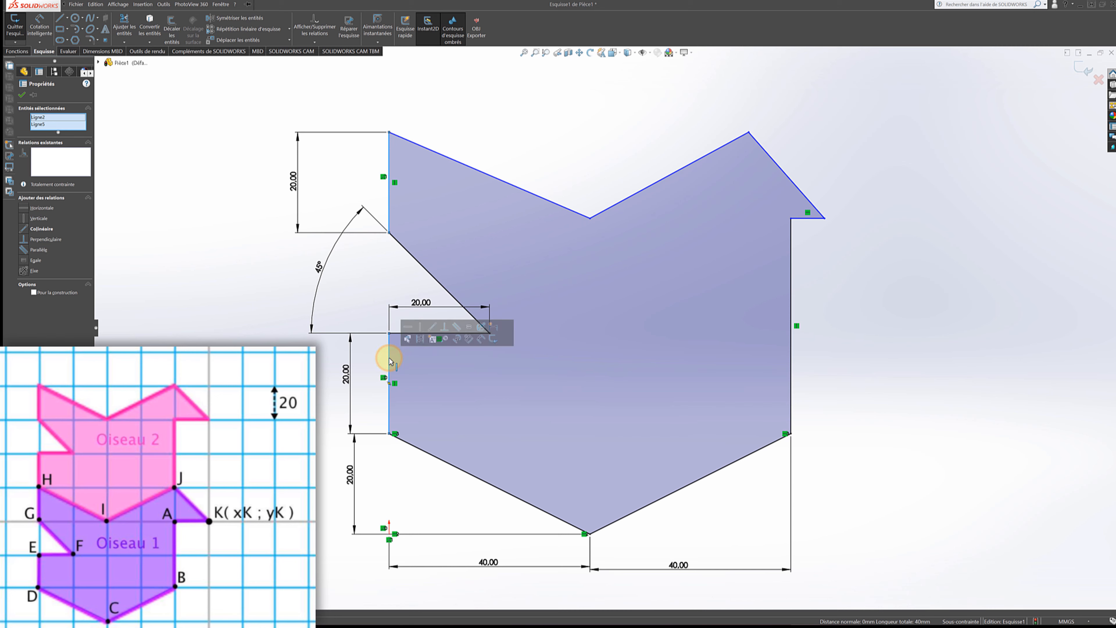
pyautogui.click(23, 229)
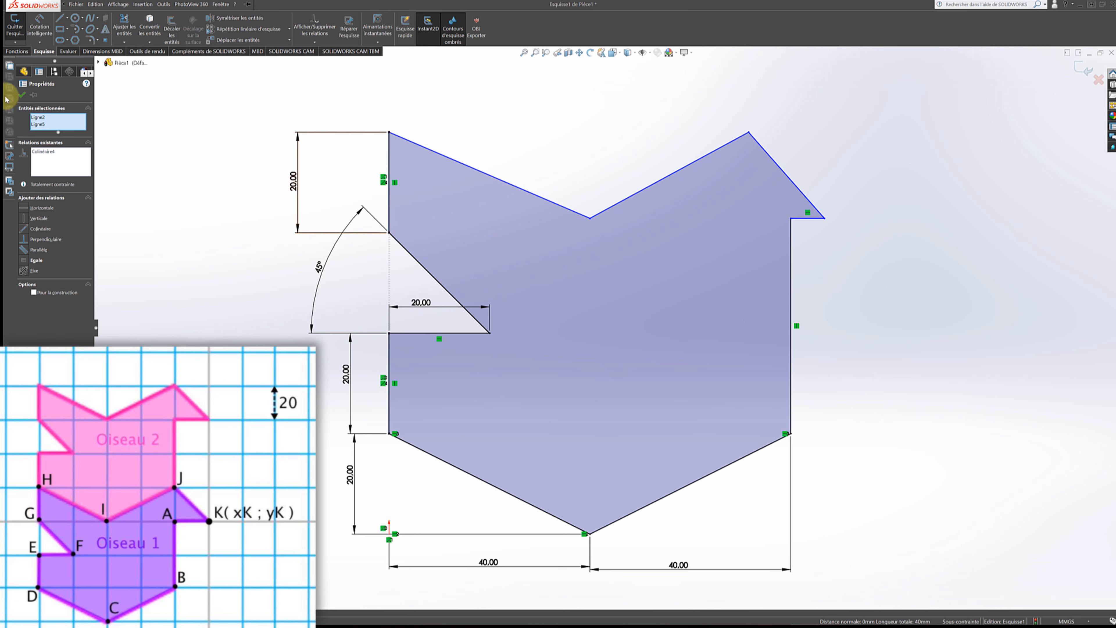
pyautogui.click(23, 94)
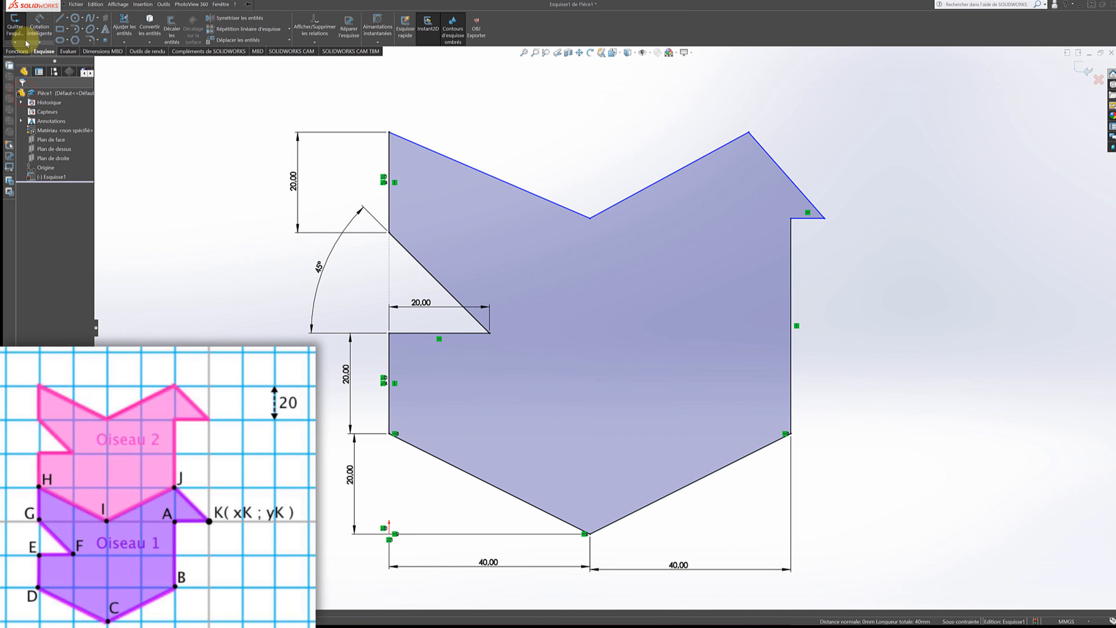
# Step: Dimension the horizontal distance between corner H and the upper notch point I as 40 mm
pyautogui.click(39, 27)
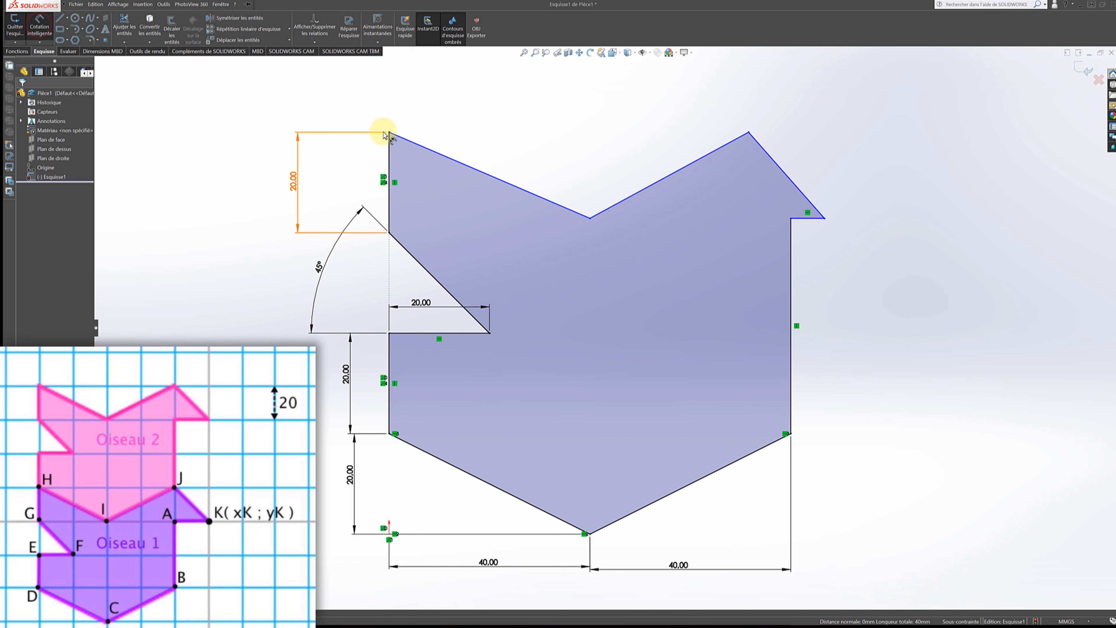
pyautogui.click(390, 132)
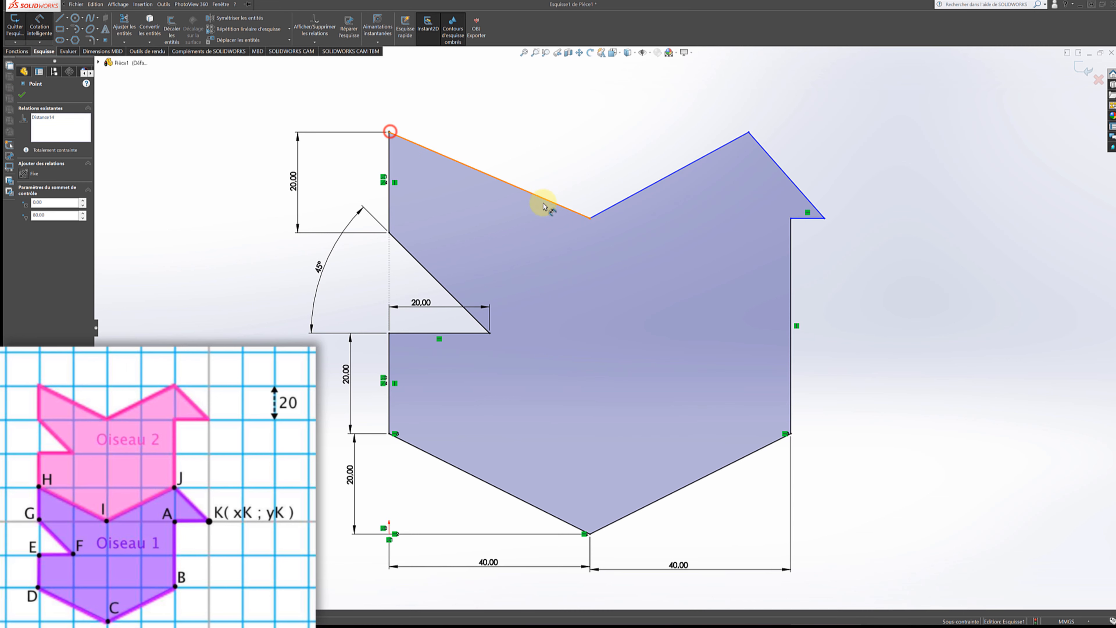
pyautogui.click(590, 218)
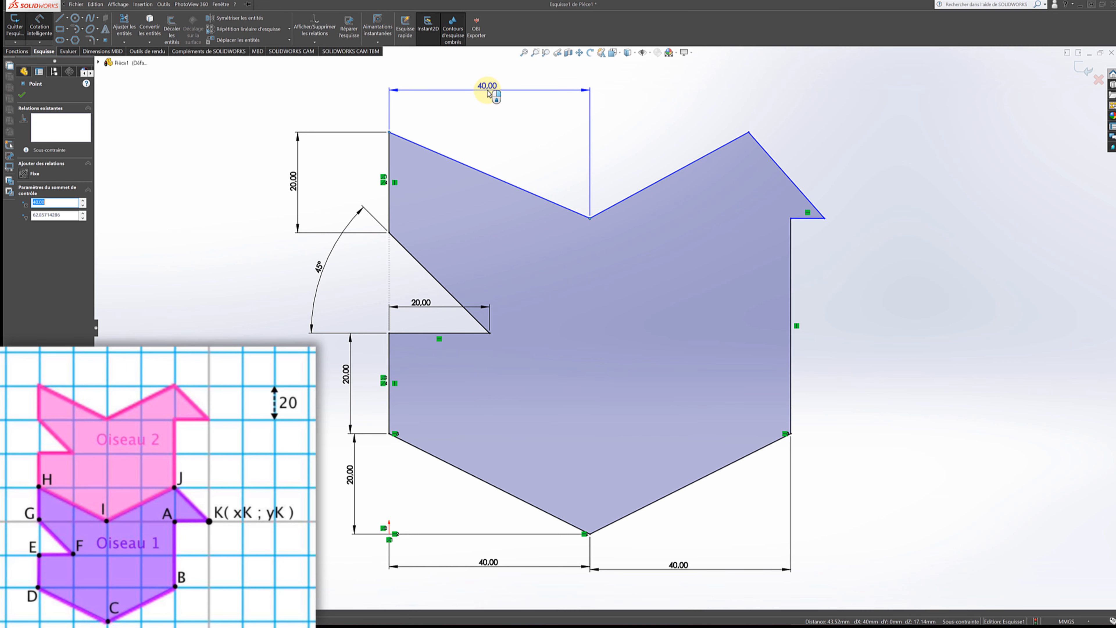
pyautogui.click(489, 93)
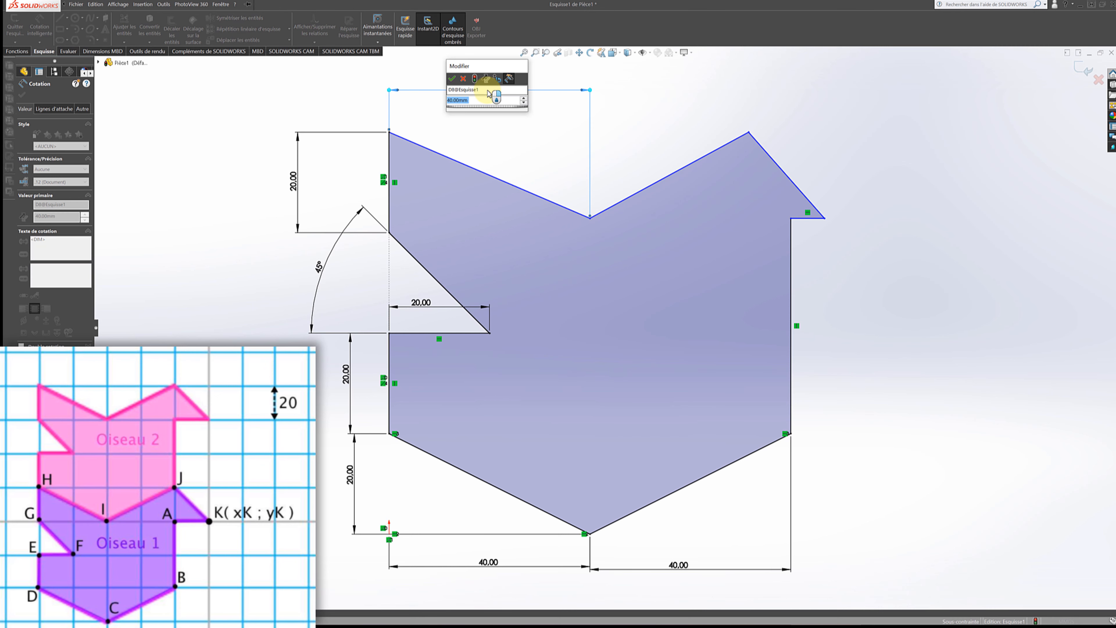
pyautogui.press('Return')
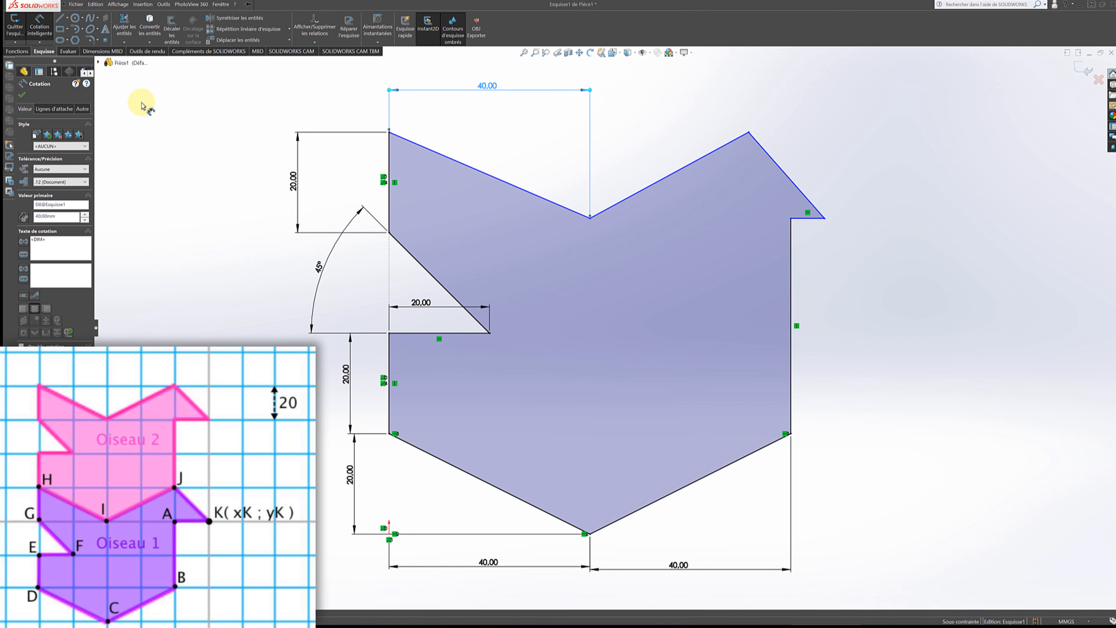
pyautogui.click(21, 95)
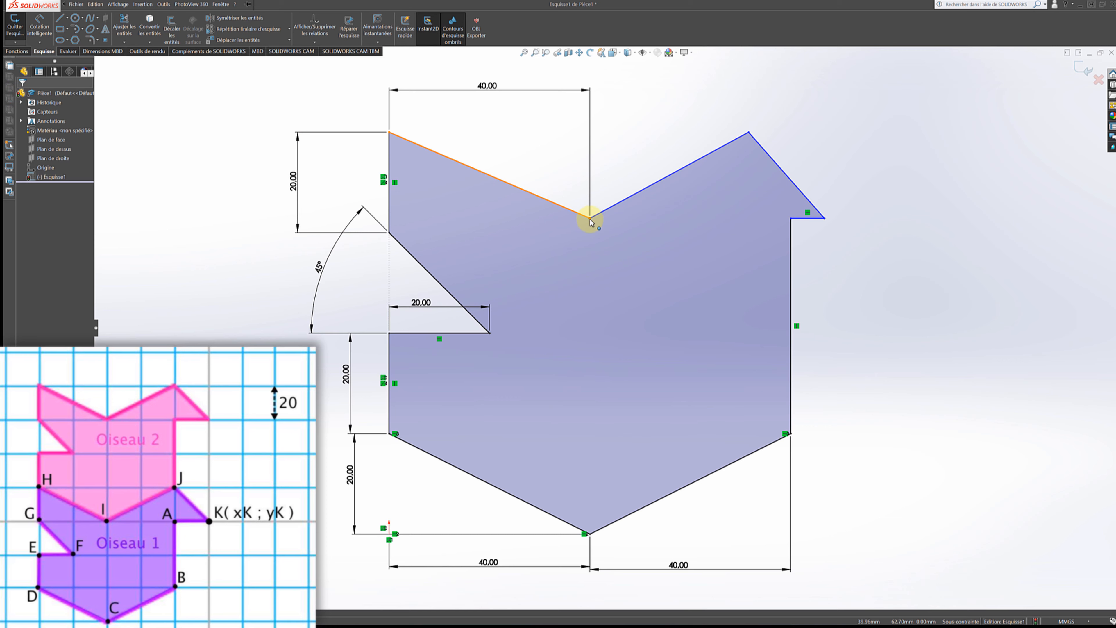
# Step: Add a Horizontal relation between points G, I and A of the bird outline
pyautogui.click(389, 233)
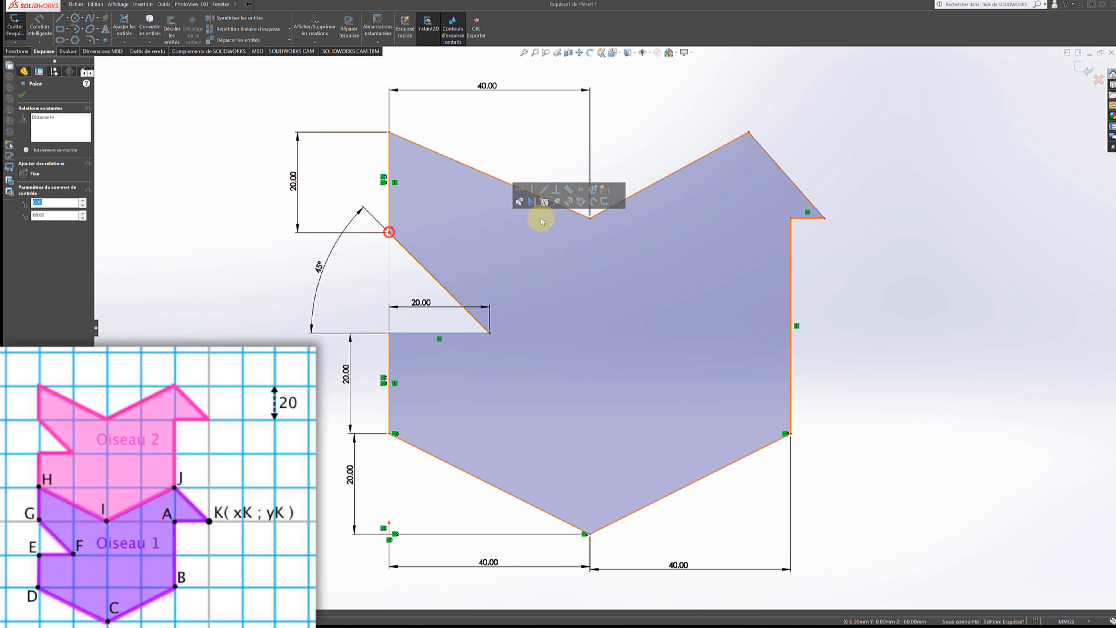
pyautogui.keyDown('ctrl'); pyautogui.click(590, 220); pyautogui.keyUp('ctrl')
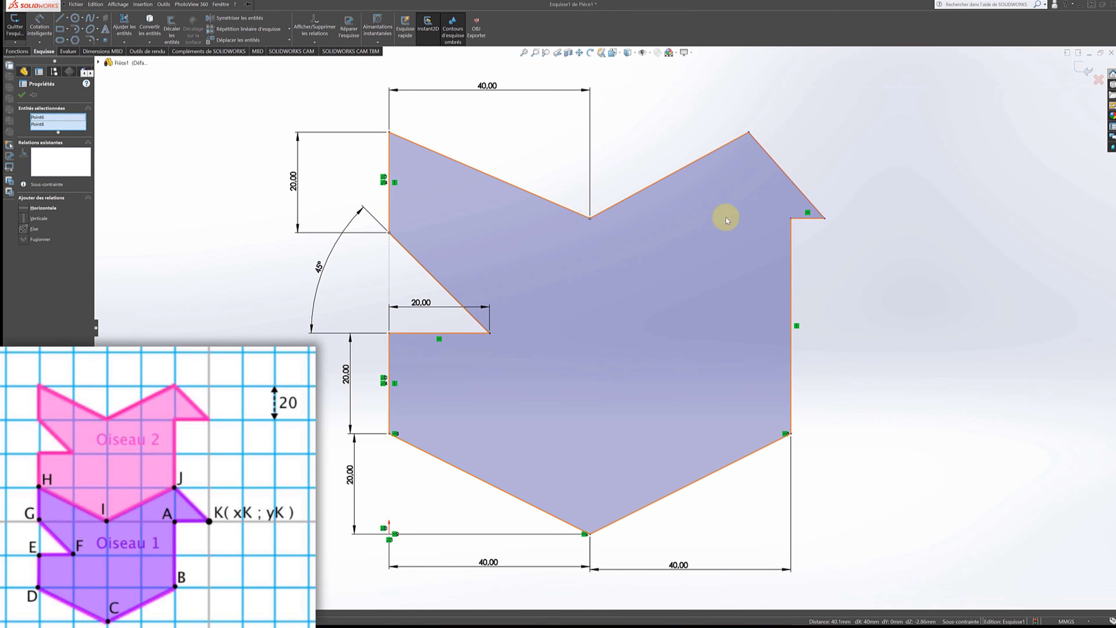
pyautogui.keyDown('ctrl'); pyautogui.click(791, 218); pyautogui.keyUp('ctrl')
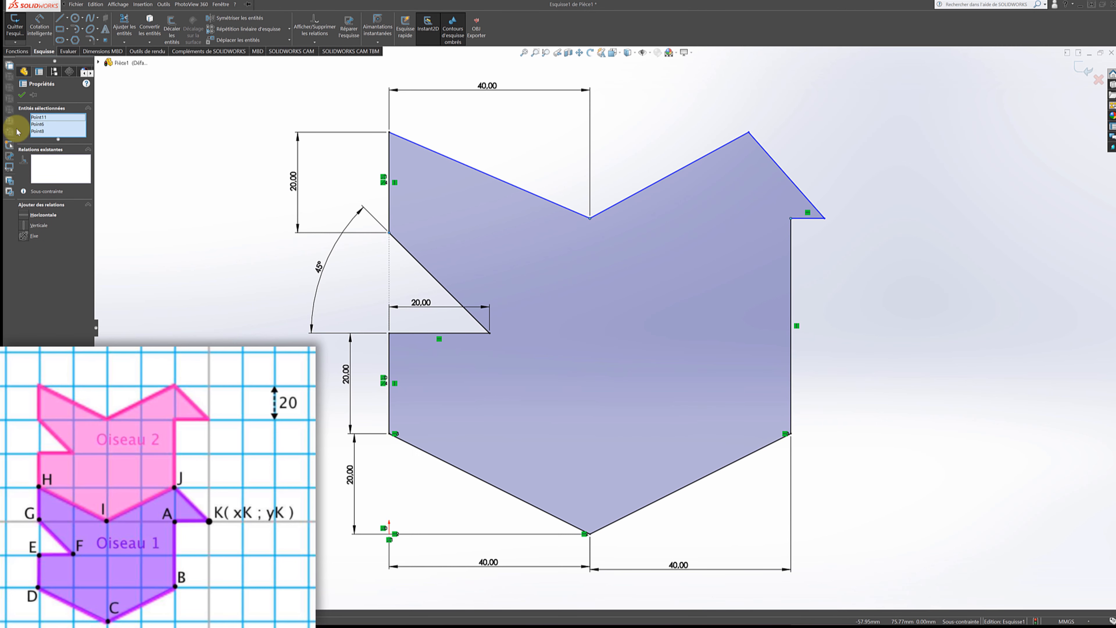
pyautogui.click(26, 215)
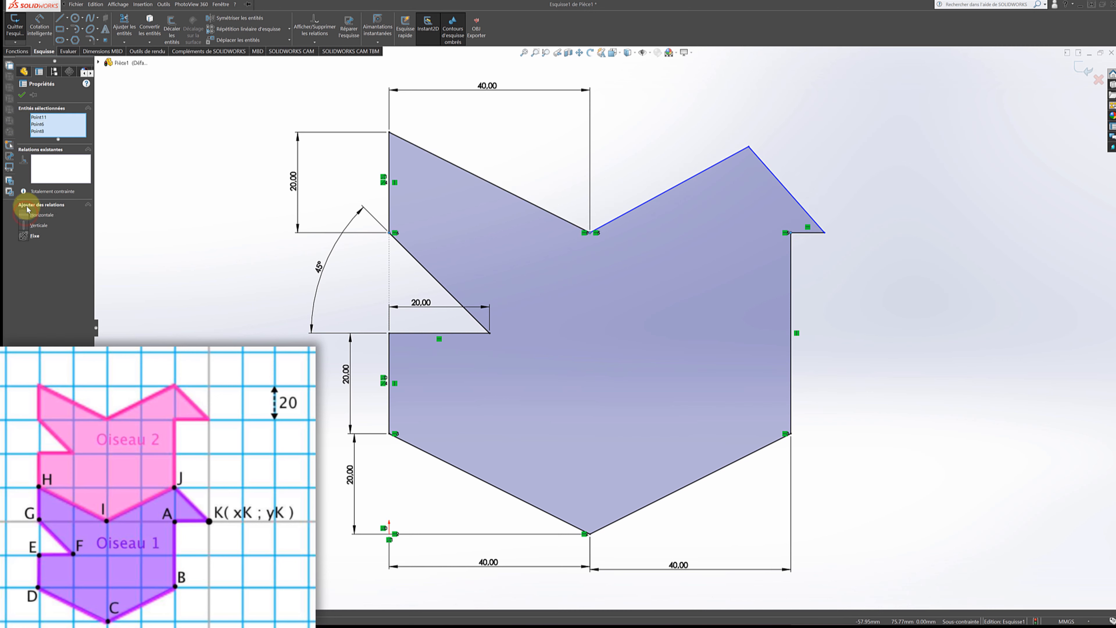
pyautogui.click(21, 95)
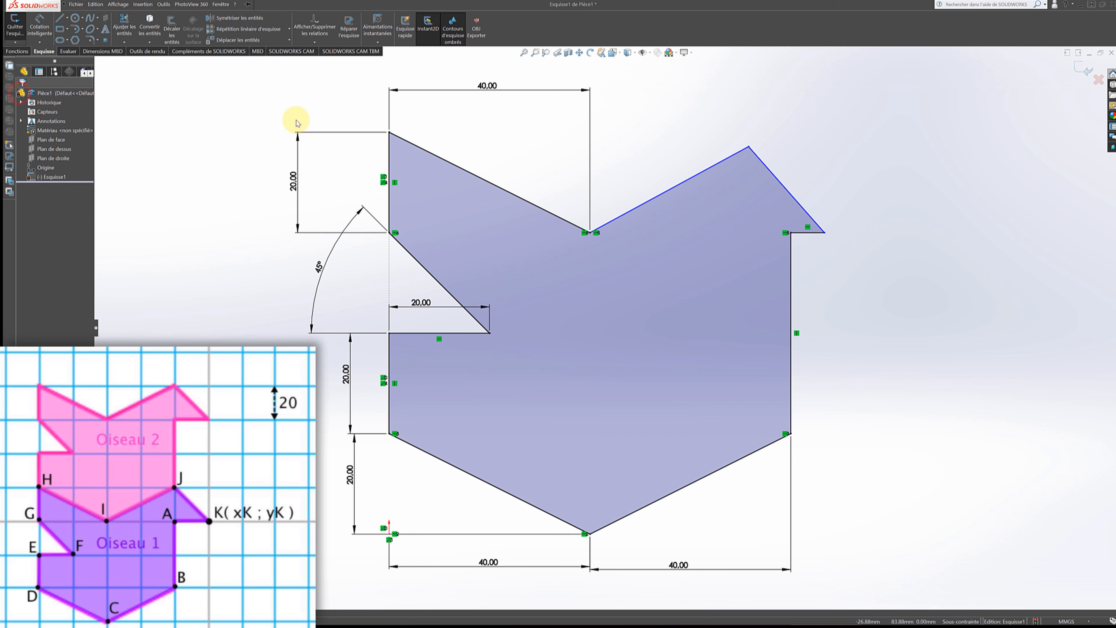
# Step: Add a Horizontal relation between the upper corners H and J
pyautogui.click(388, 133)
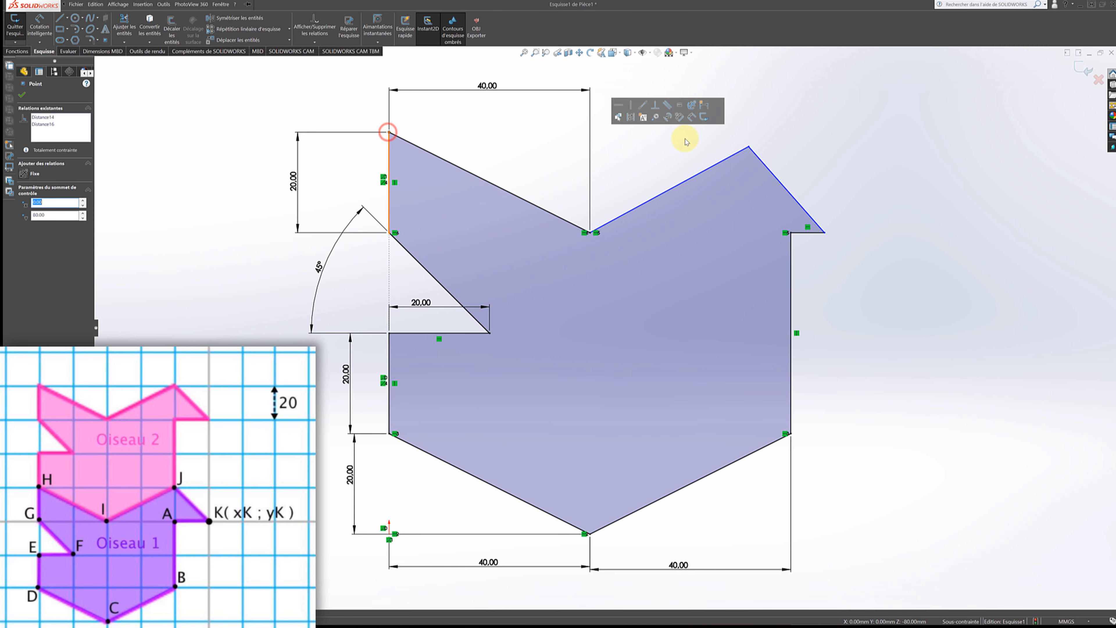
pyautogui.keyDown('ctrl'); pyautogui.click(749, 148); pyautogui.keyUp('ctrl')
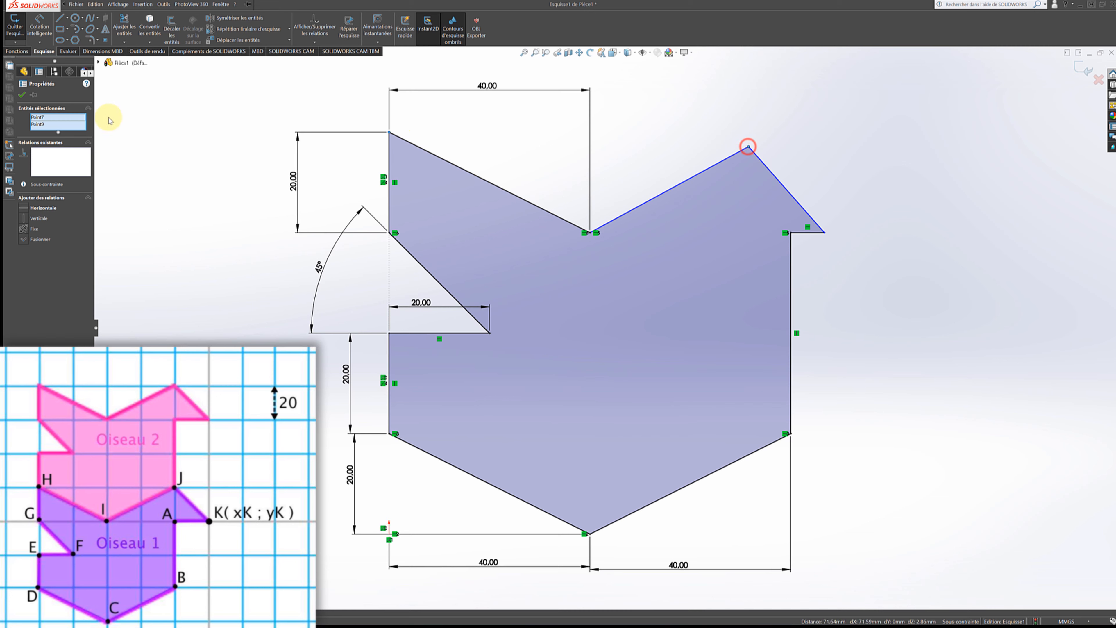
pyautogui.click(23, 209)
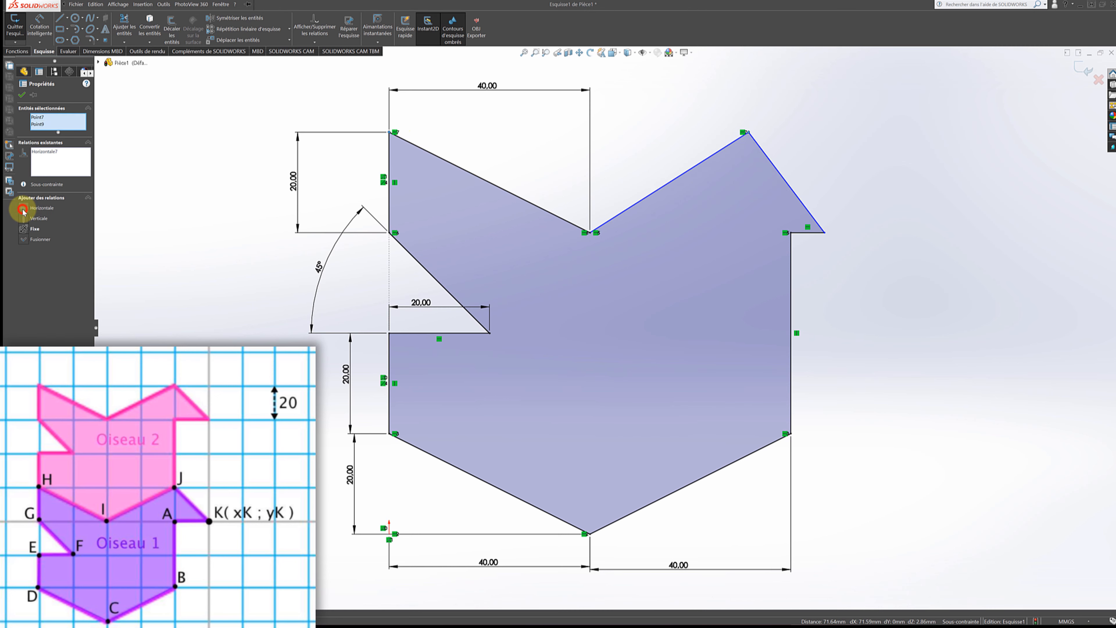
pyautogui.click(21, 95)
# Step: Dimension the angle between the sloping beak edge J-K and the horizontal edge A-K as 45°
pyautogui.click(39, 27)
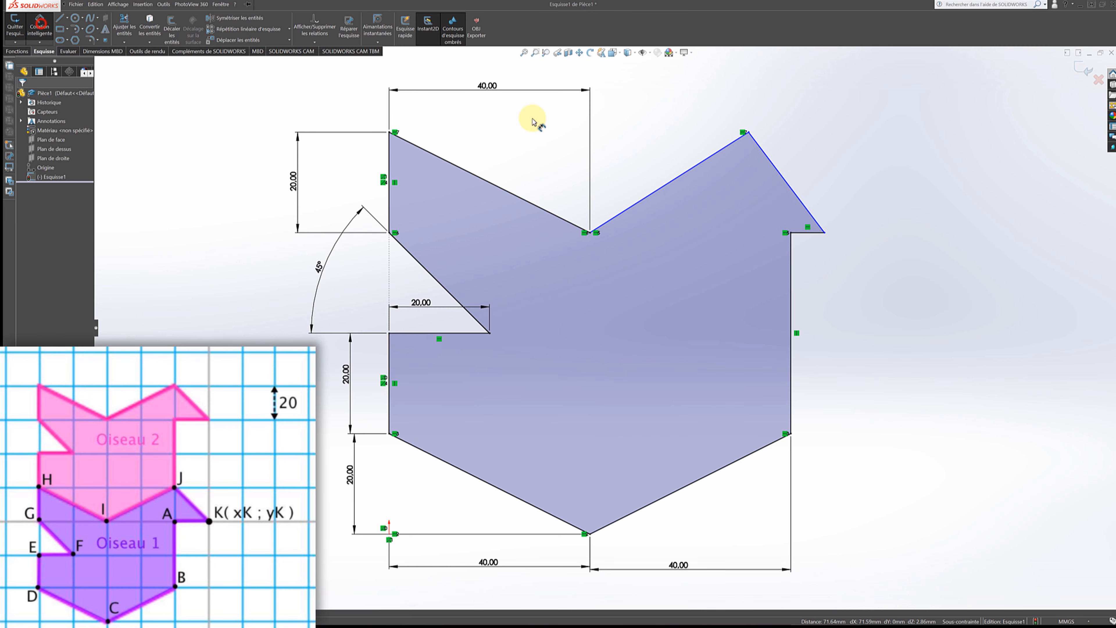
pyautogui.click(799, 200)
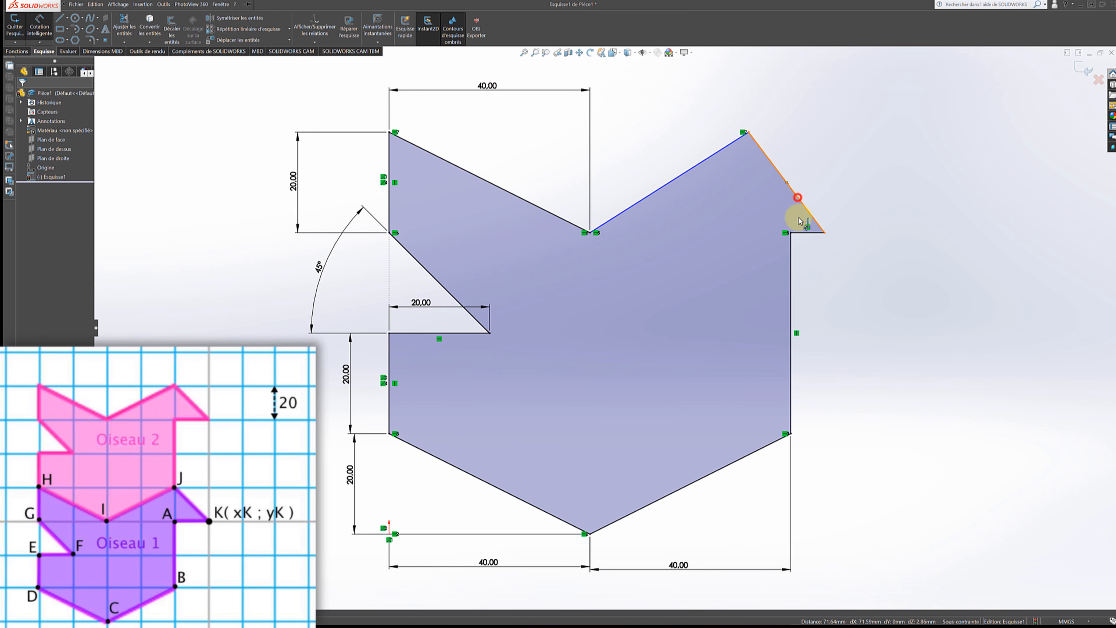
pyautogui.click(802, 232)
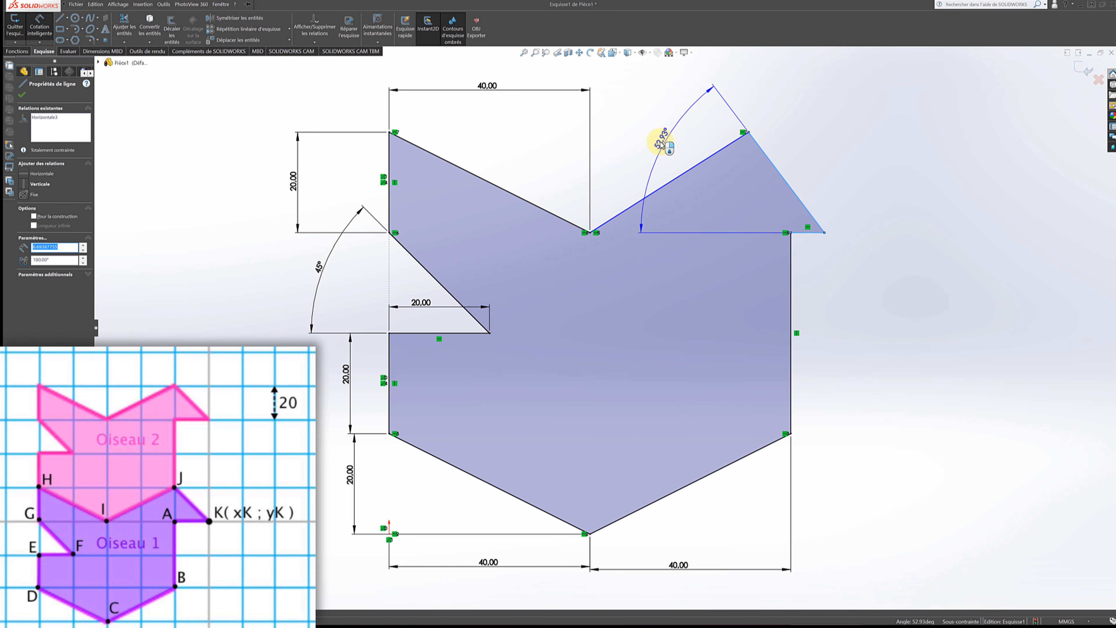
pyautogui.click(661, 143)
pyautogui.write('45')
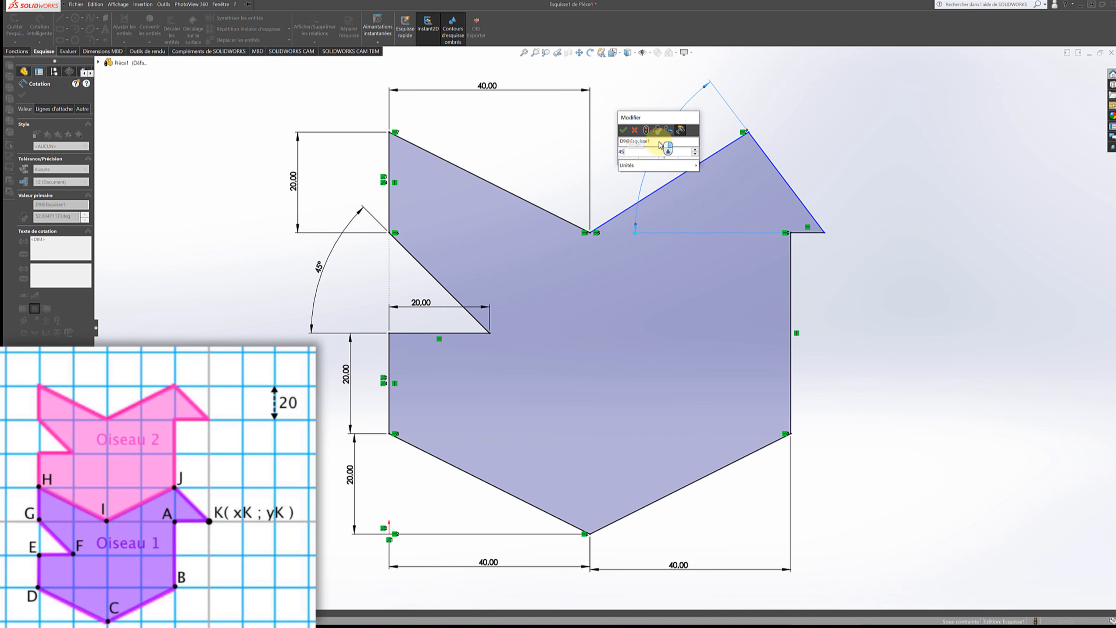
pyautogui.press('Return')
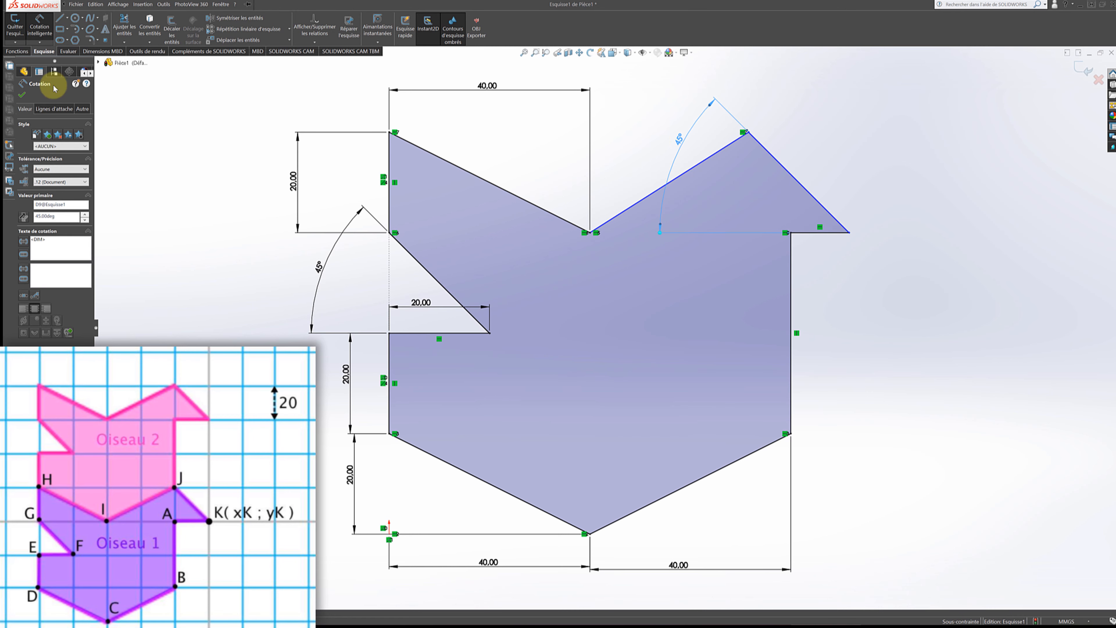
pyautogui.click(22, 95)
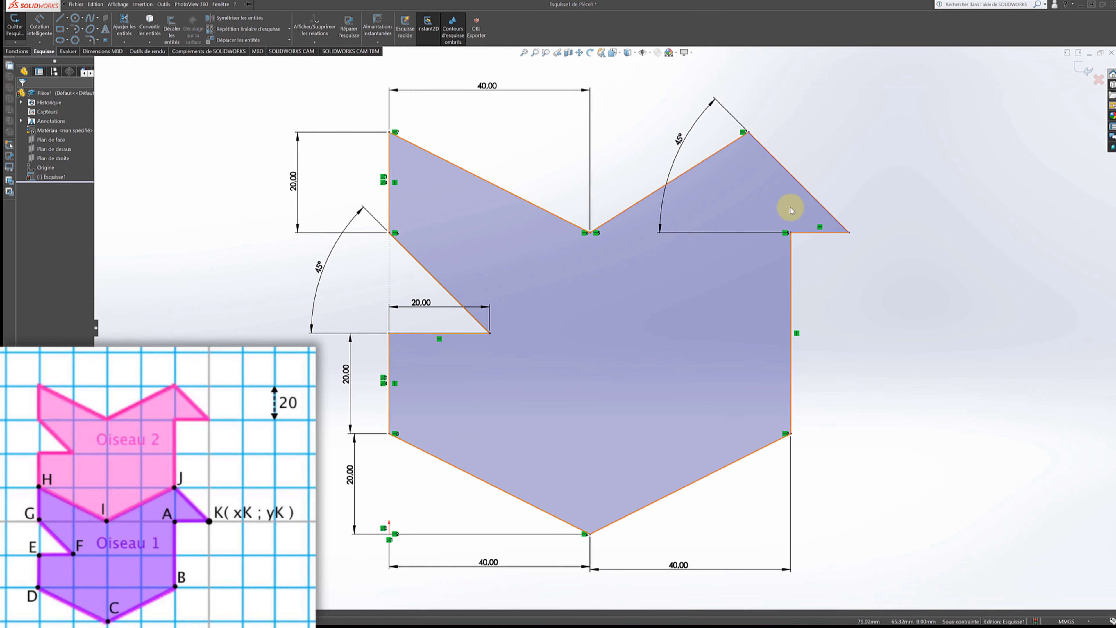
# Step: Dimension the horizontal beak edge A-K as 20 mm and end dimensioning
pyautogui.click(117, 4)
pyautogui.click(40, 29)
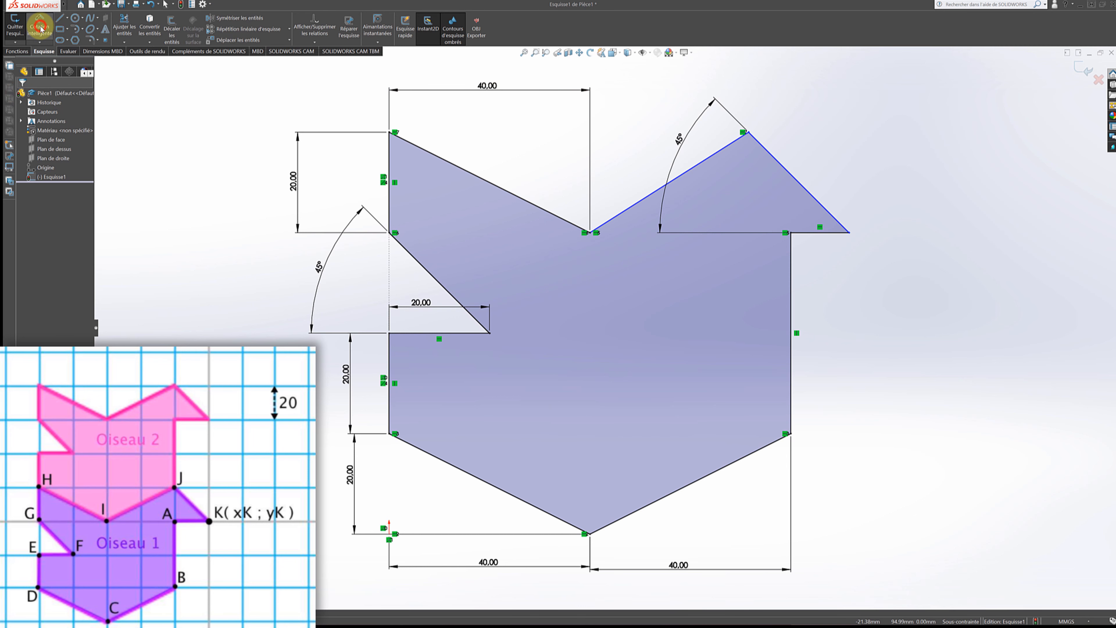
pyautogui.click(823, 234)
pyautogui.click(818, 265)
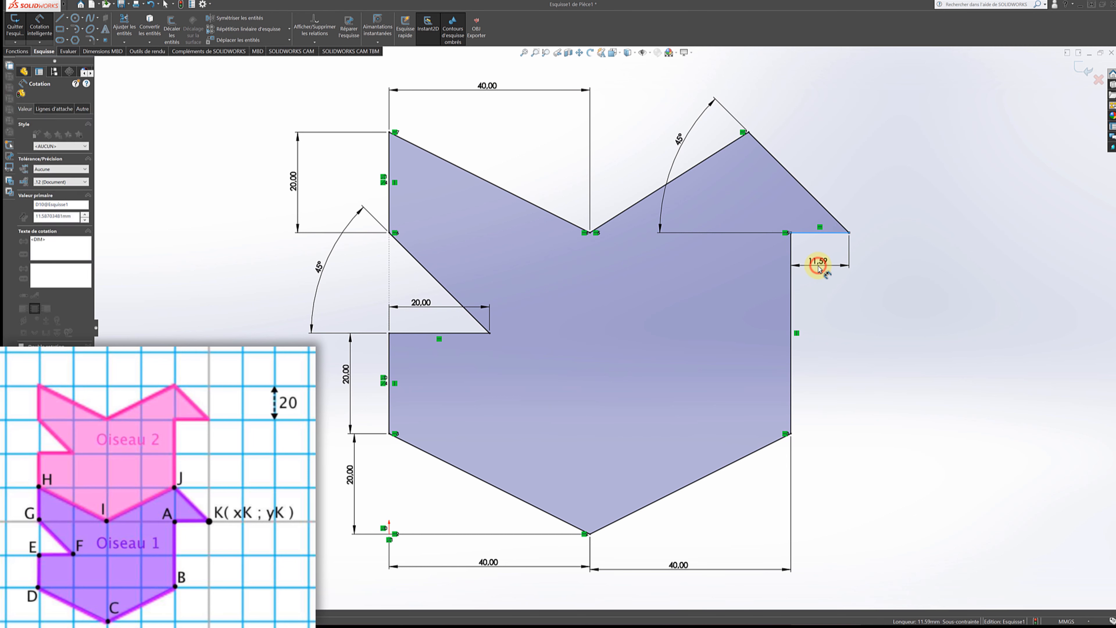
pyautogui.write('20')
pyautogui.press('Return')
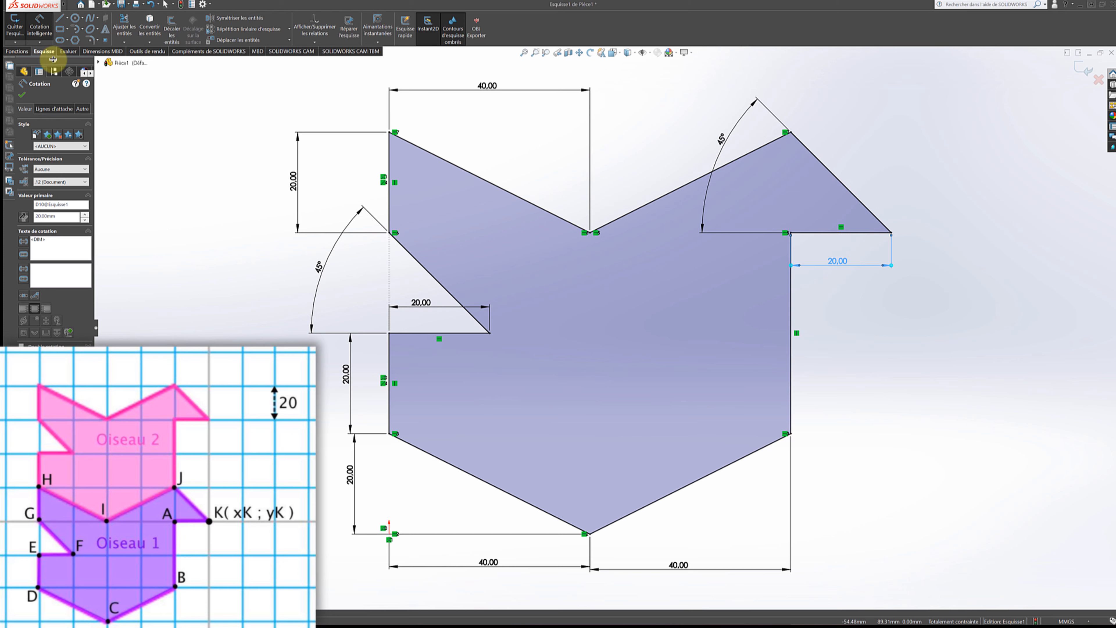
pyautogui.click(21, 94)
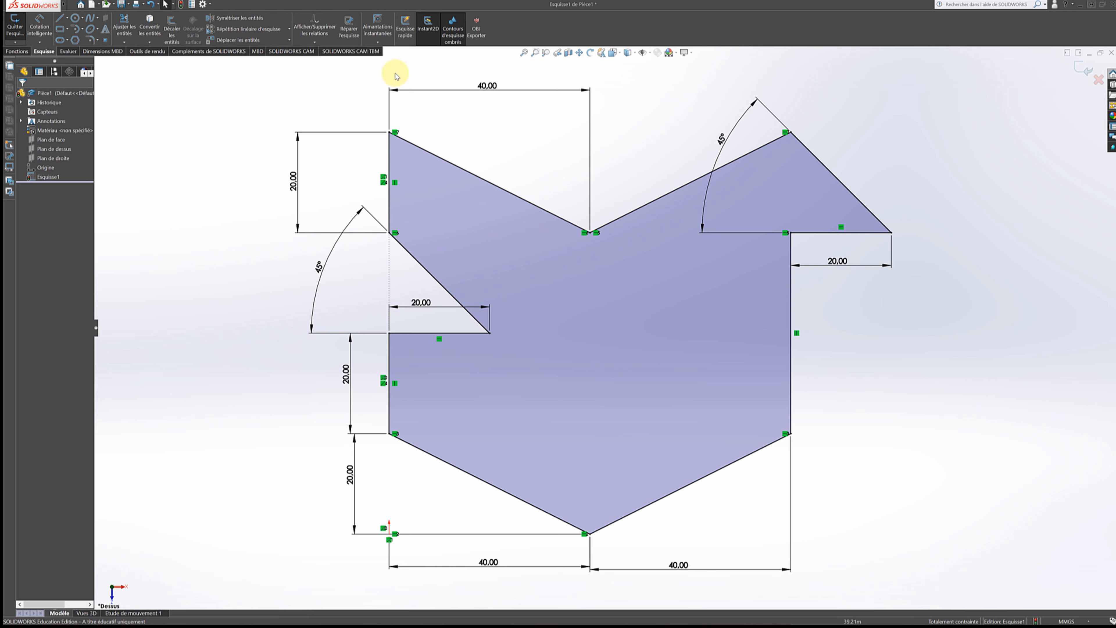
# Step: Exit the sketch and extrude the bird profile as a boss with a blind depth of 2 mm
pyautogui.click(14, 23)
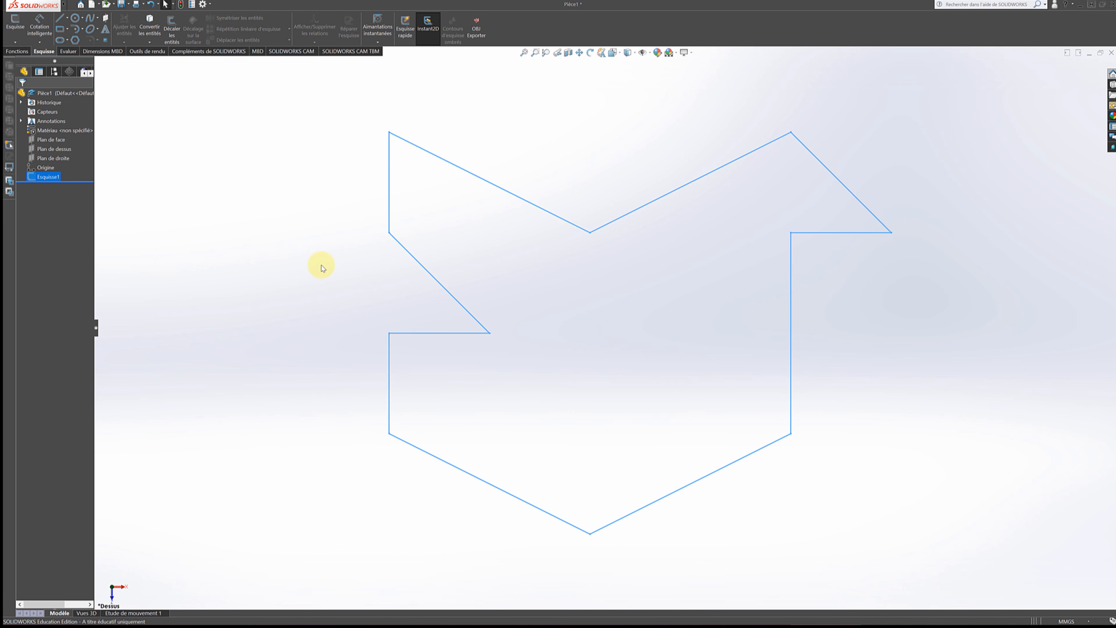
pyautogui.click(17, 51)
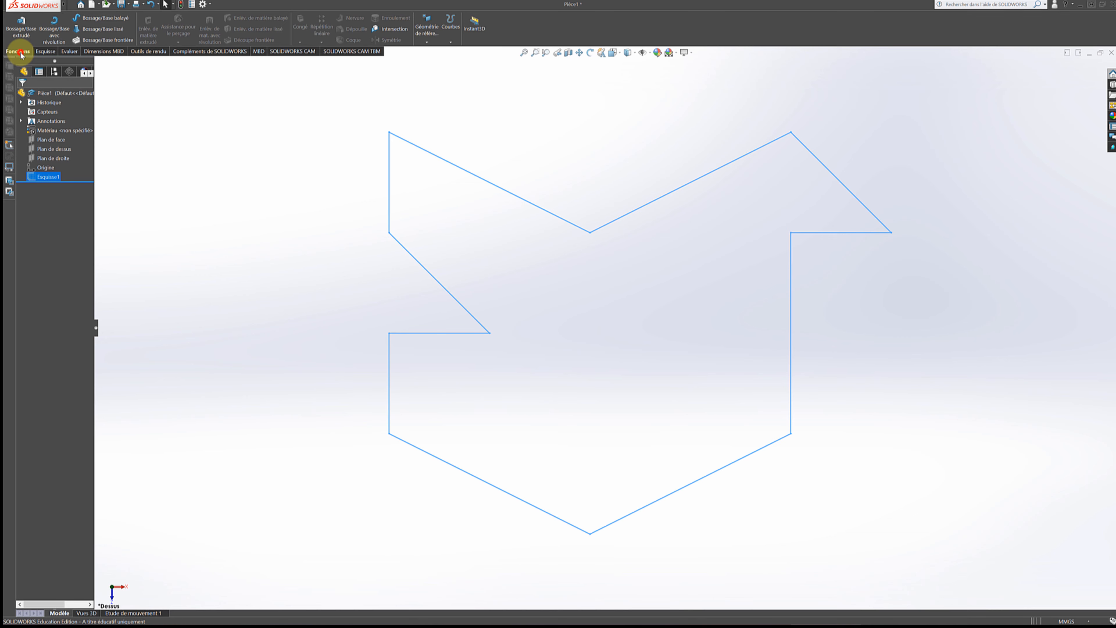
pyautogui.click(22, 28)
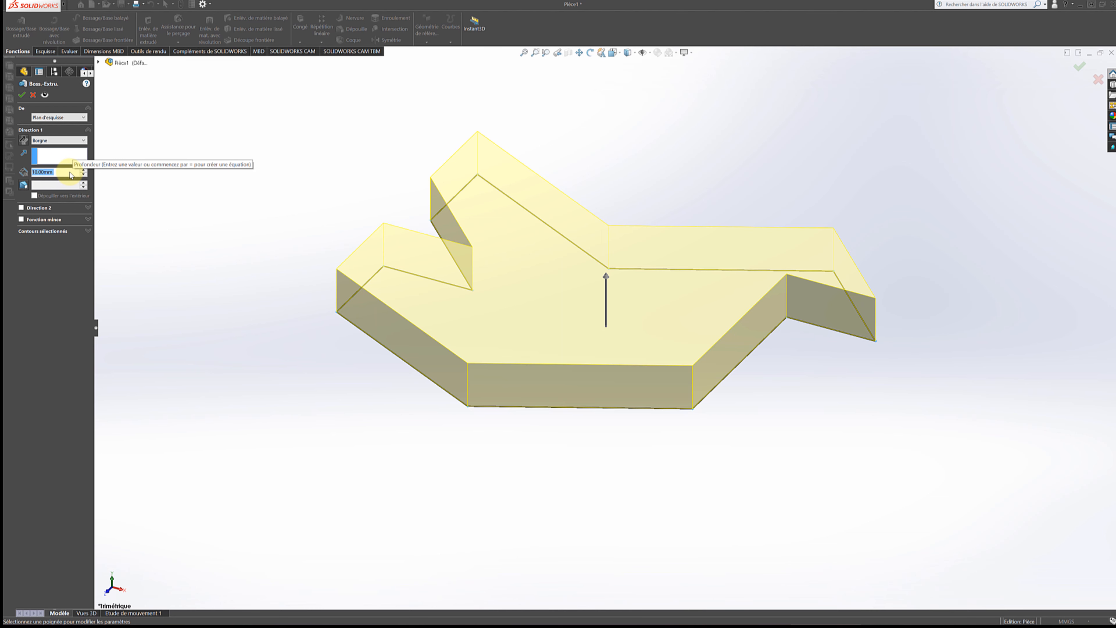
pyautogui.write('2')
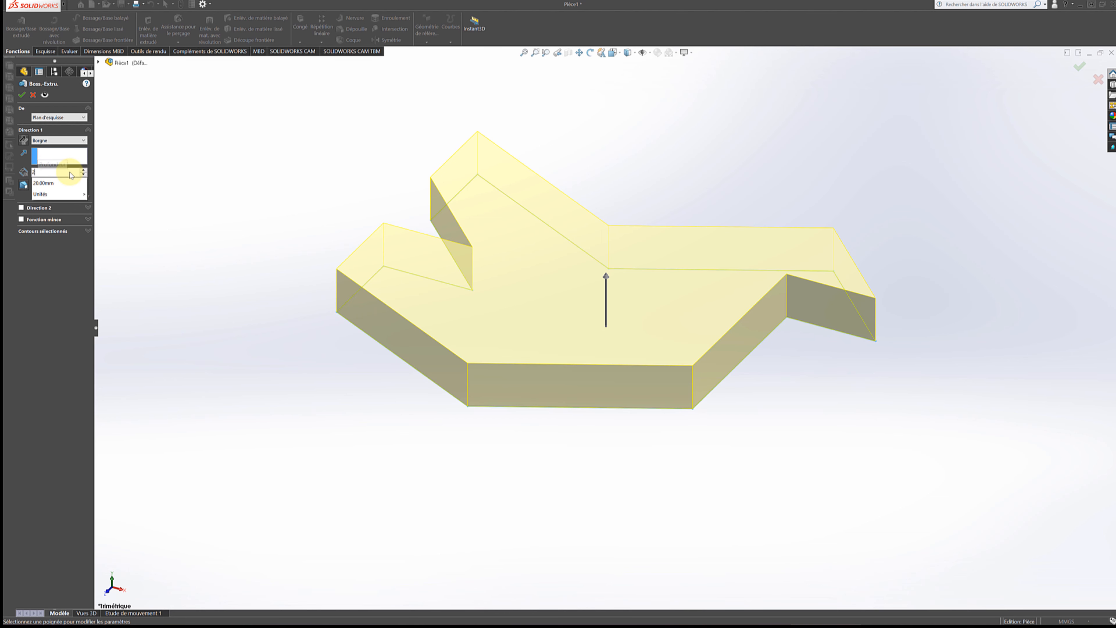
pyautogui.press('Return')
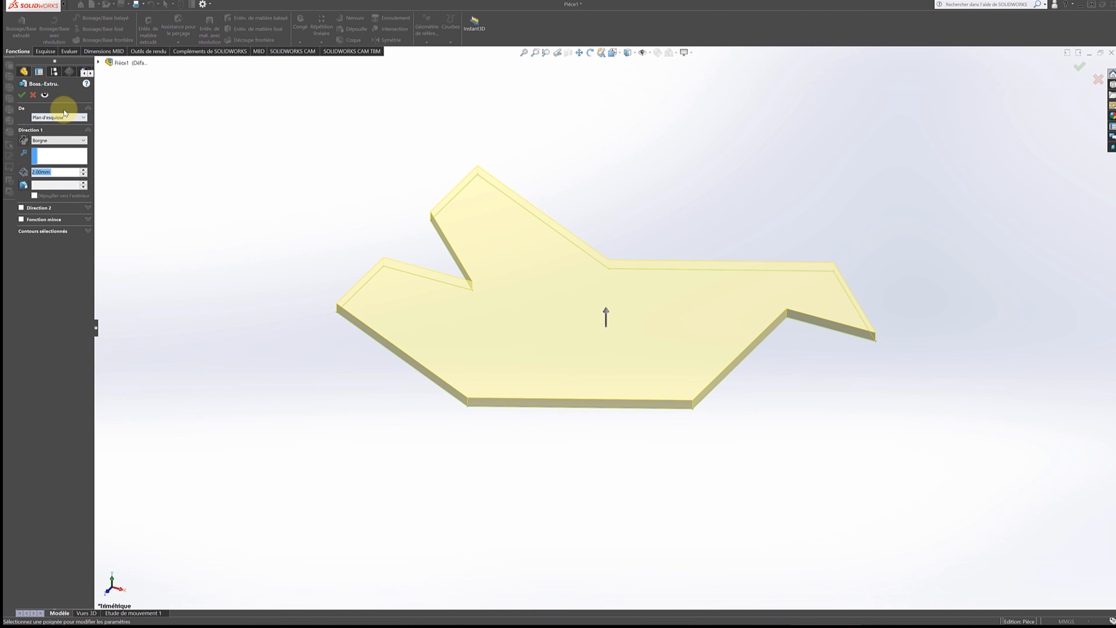
pyautogui.click(21, 95)
pyautogui.click(264, 155)
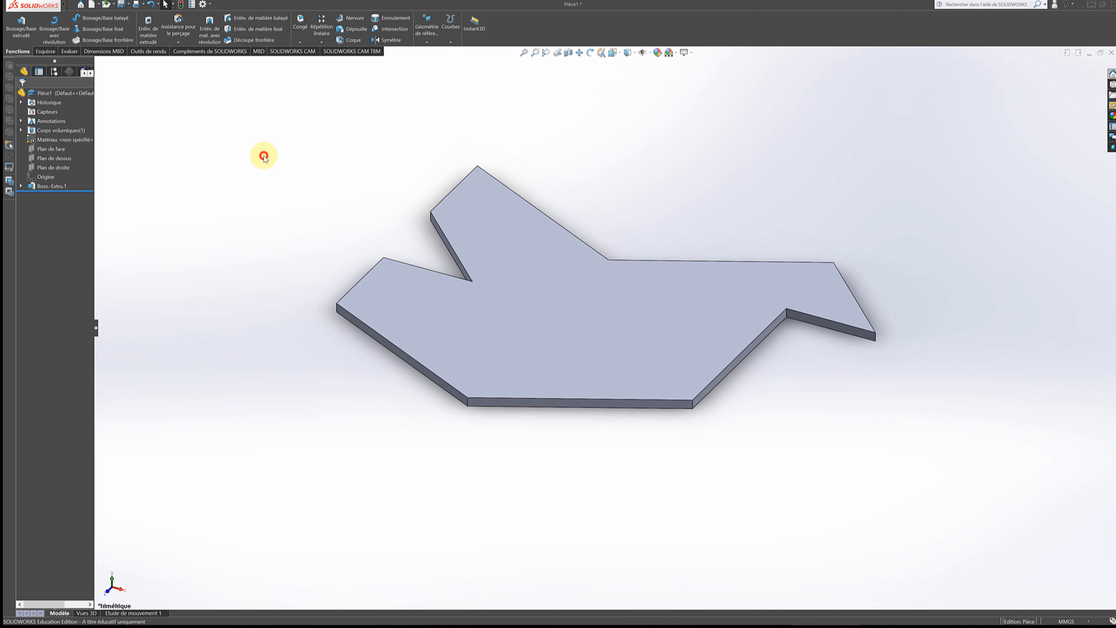
pyautogui.click(590, 54)
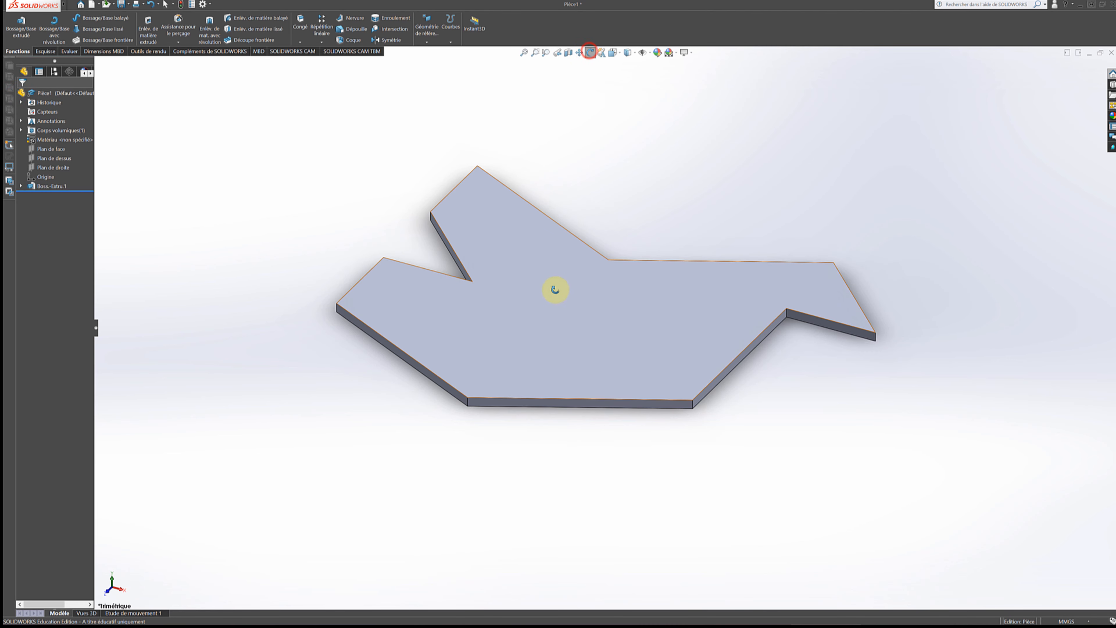
pyautogui.moveTo(553, 290)
pyautogui.mouseDown()
pyautogui.moveTo(509, 175)
pyautogui.moveTo(689, 285)
pyautogui.moveTo(748, 391)
pyautogui.moveTo(845, 359)
pyautogui.moveTo(700, 309)
pyautogui.moveTo(605, 256)
pyautogui.moveTo(598, 352)
pyautogui.moveTo(566, 316)
pyautogui.moveTo(584, 289)
pyautogui.moveTo(554, 297)
pyautogui.mouseUp()
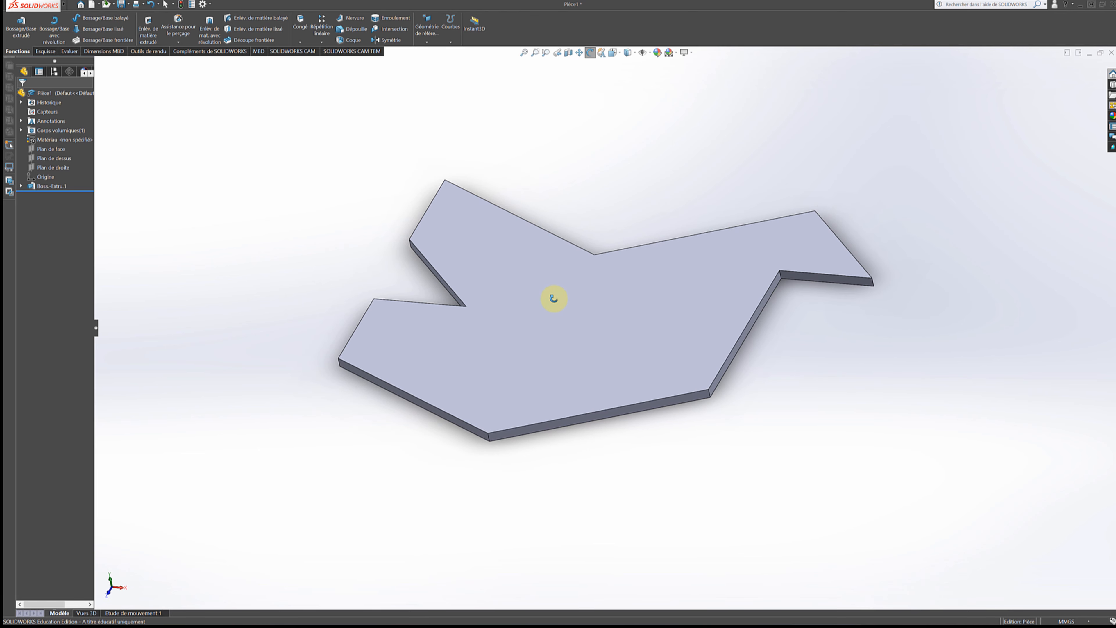
pyautogui.click(129, 4)
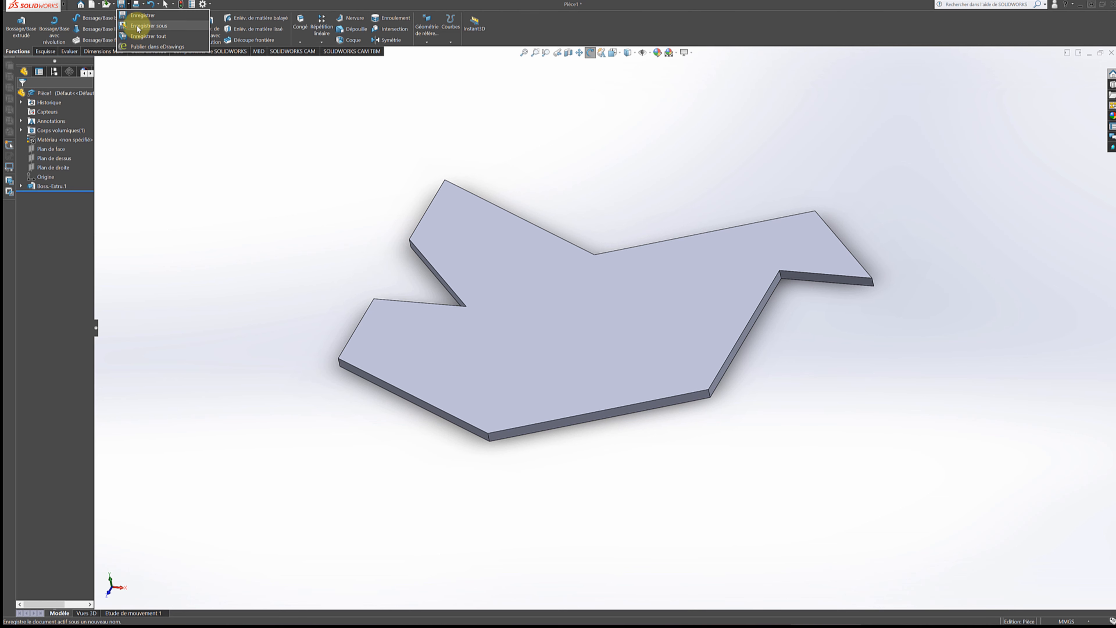
pyautogui.click(163, 116)
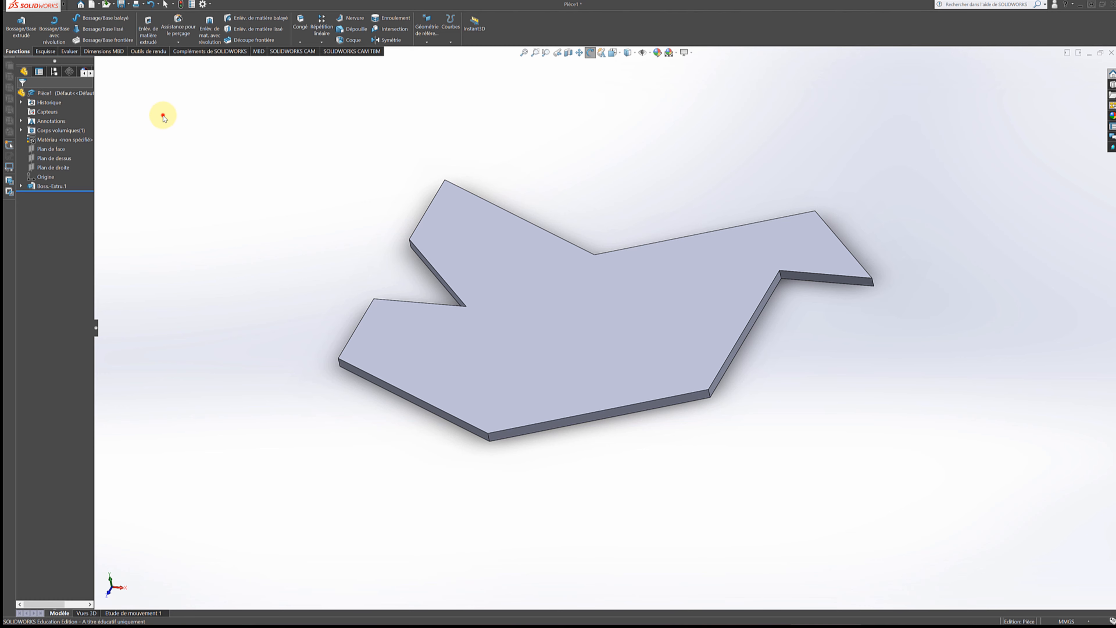